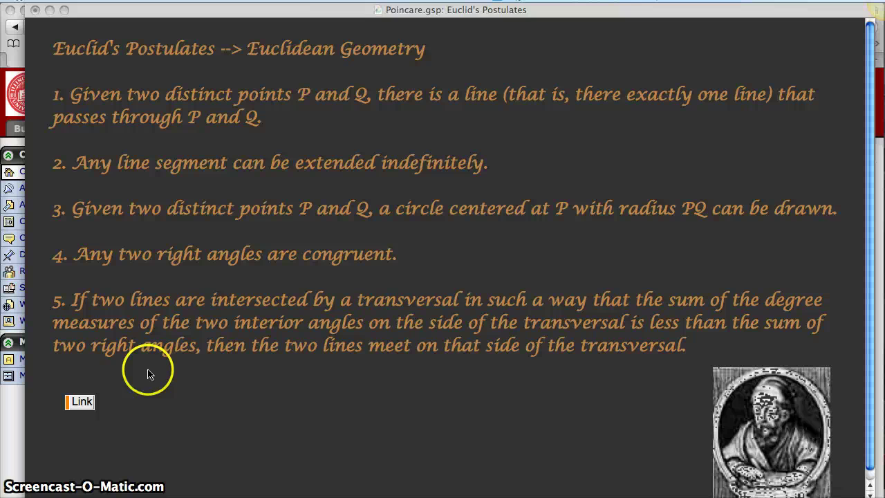
Follow the link to the Neutral Geometry page showing the first four postulates
{"action": "left_click", "coordinate": [83, 403]}
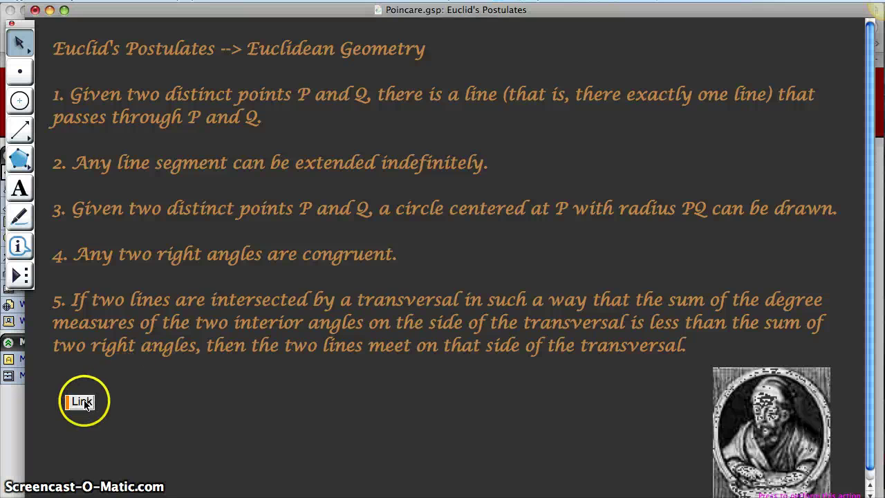
{"action": "left_click", "coordinate": [83, 402]}
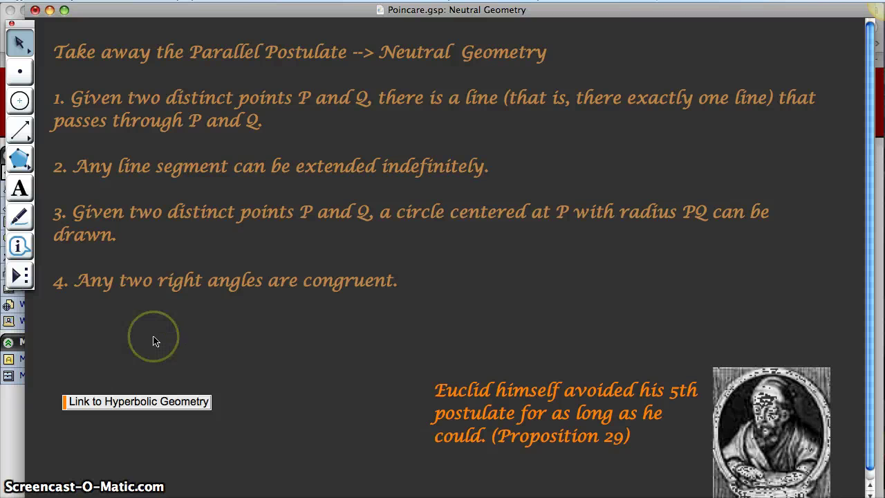
Visit the Hyperbolic Geometry page, reveal its picture, then go to the Poincaré Disk page
{"action": "left_click", "coordinate": [113, 403]}
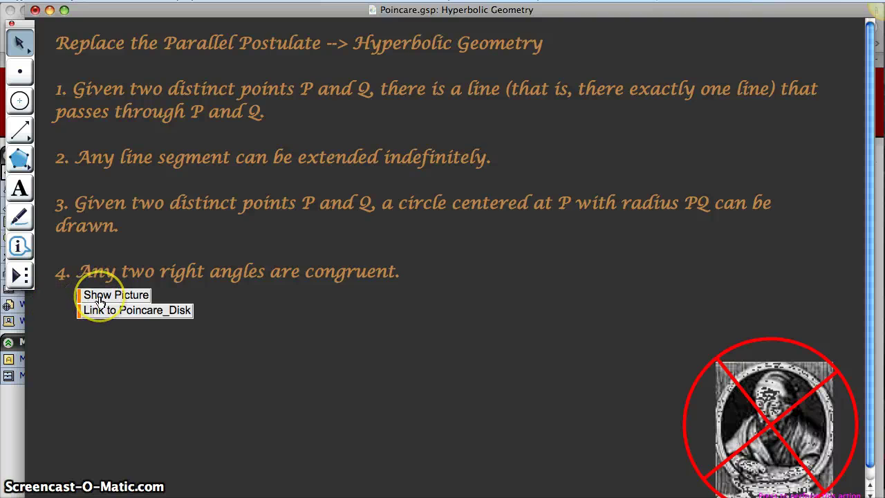
{"action": "left_click", "coordinate": [101, 301]}
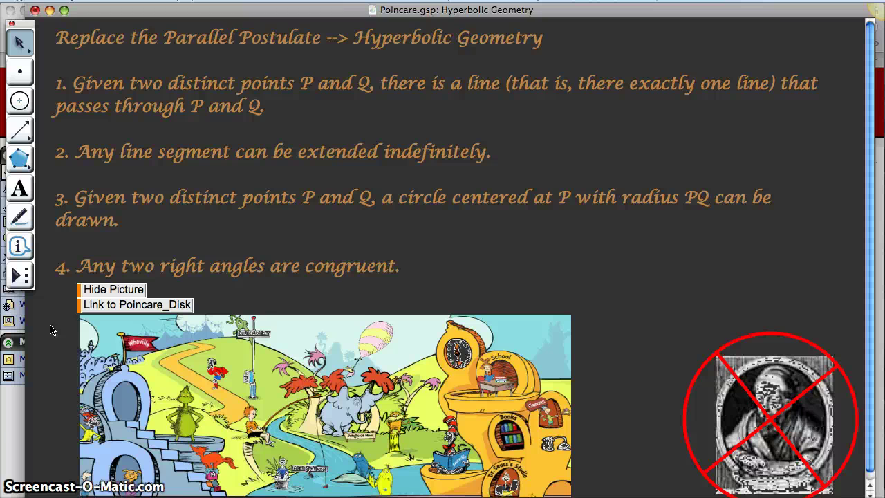
{"action": "scroll", "coordinate": [50, 330], "scroll_direction": "down", "scroll_amount": 2}
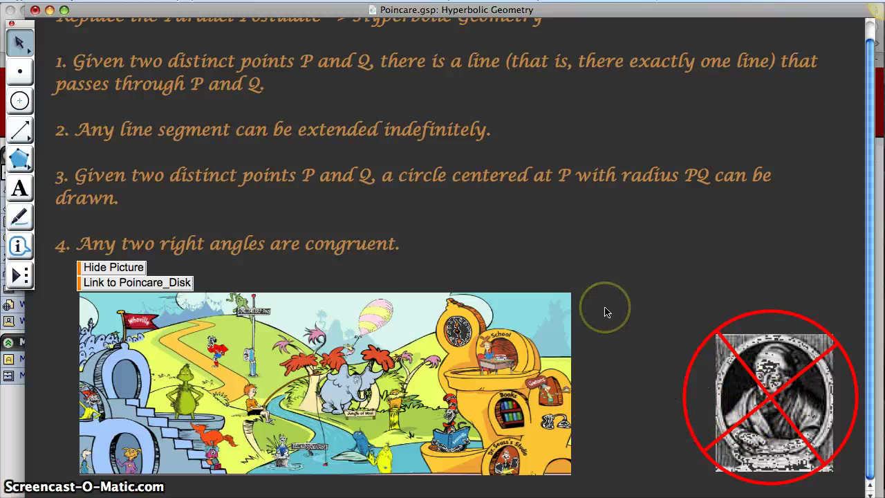
{"action": "scroll", "coordinate": [605, 311], "scroll_direction": "up", "scroll_amount": 2}
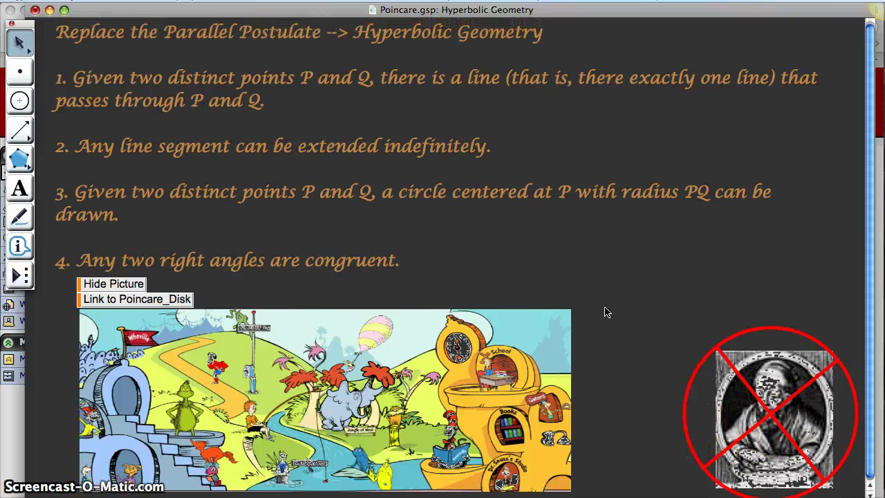
{"action": "left_click", "coordinate": [122, 301]}
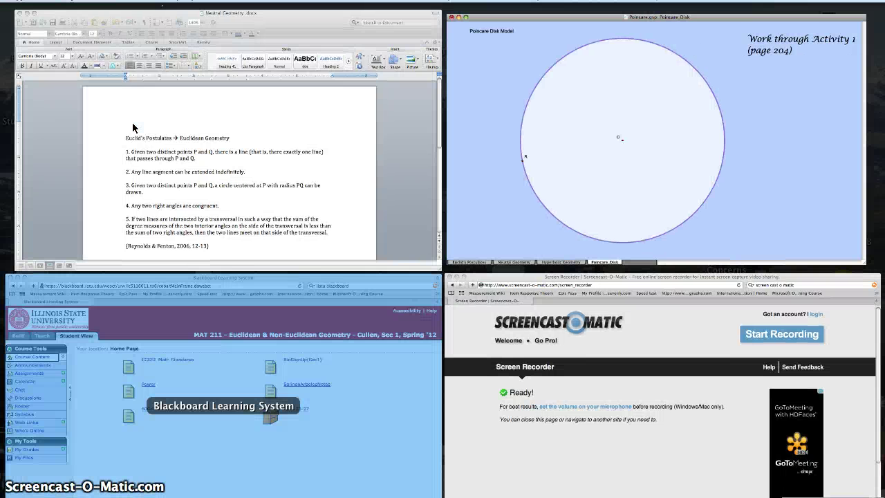
Download DiskModel from Blackboard's April 23-27 folder and open it as DiskModel-3.gsp
{"action": "left_click", "coordinate": [346, 470]}
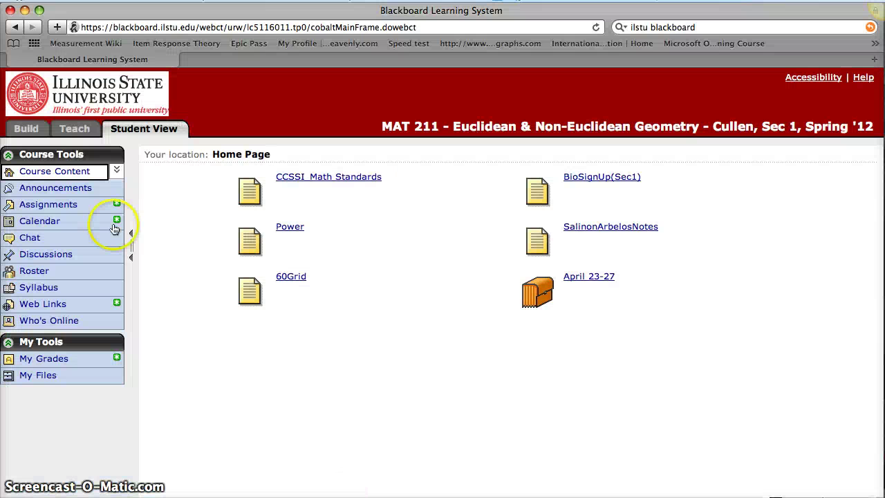
{"action": "left_click", "coordinate": [63, 177]}
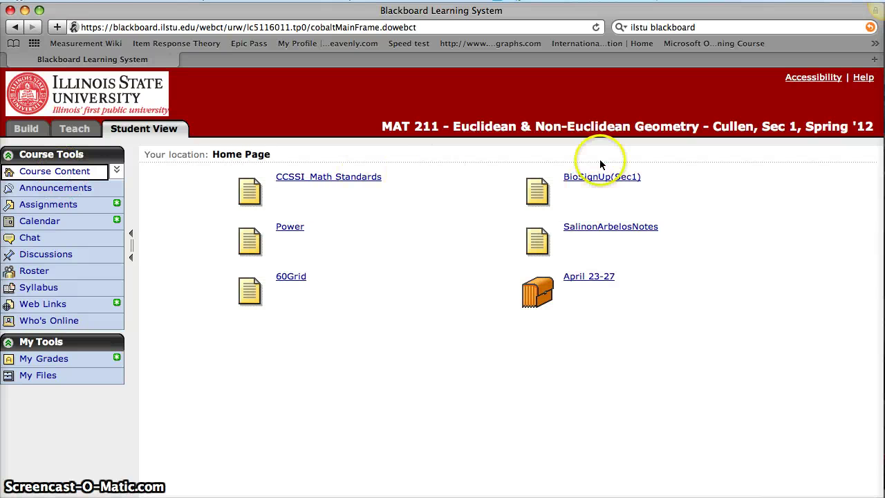
{"action": "left_click", "coordinate": [584, 279]}
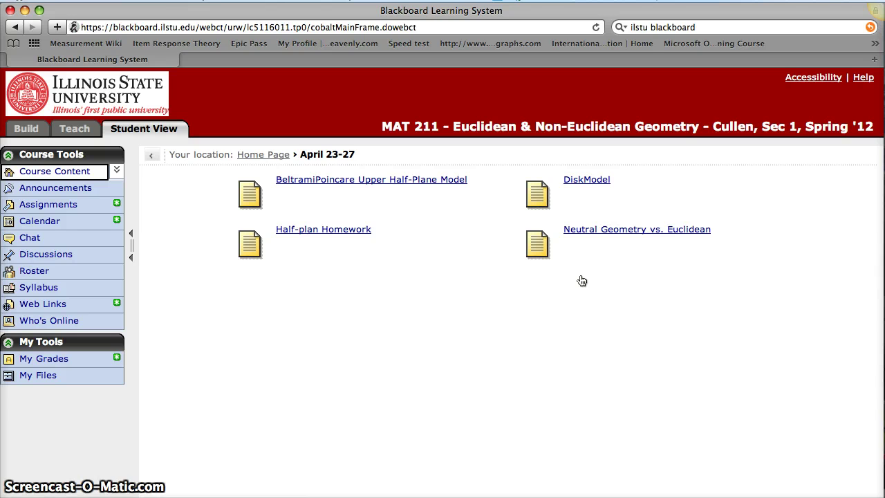
{"action": "left_click", "coordinate": [587, 181]}
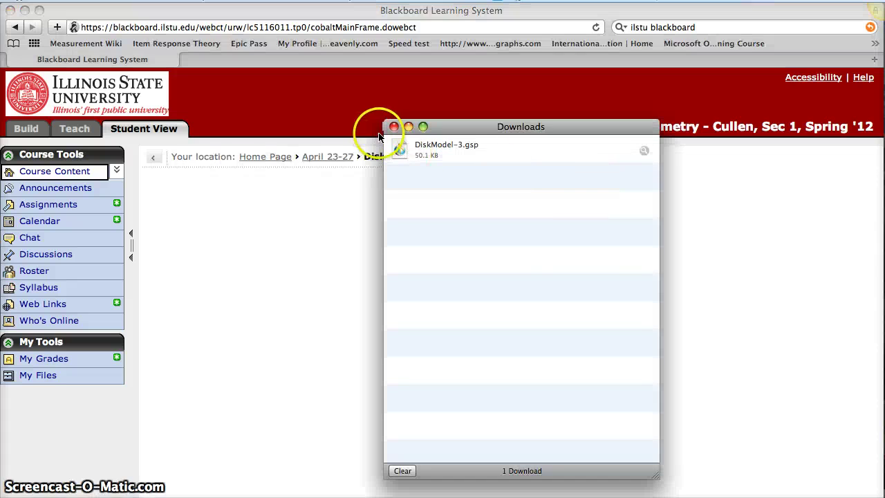
{"action": "double_click", "coordinate": [399, 148]}
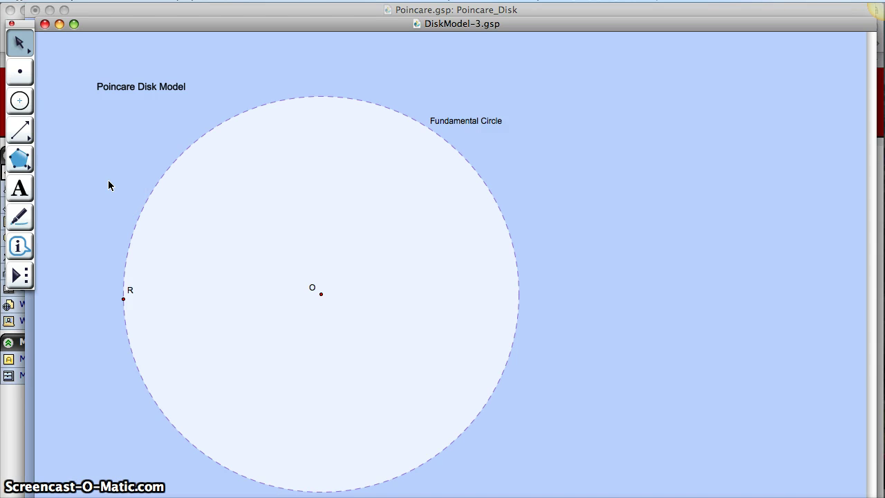
Drag centre O up and right to enlarge the fundamental circle, then deselect
{"action": "left_click", "coordinate": [488, 407]}
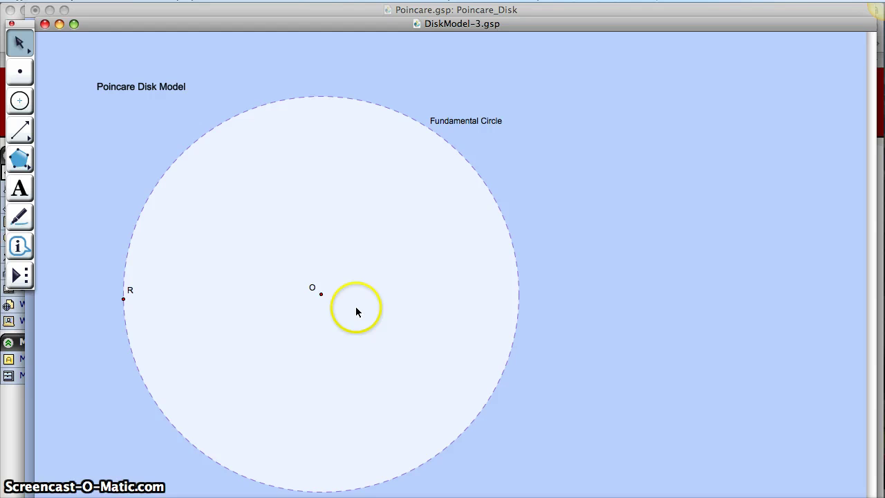
{"action": "left_click_drag", "start_coordinate": [324, 292], "coordinate": [330, 269]}
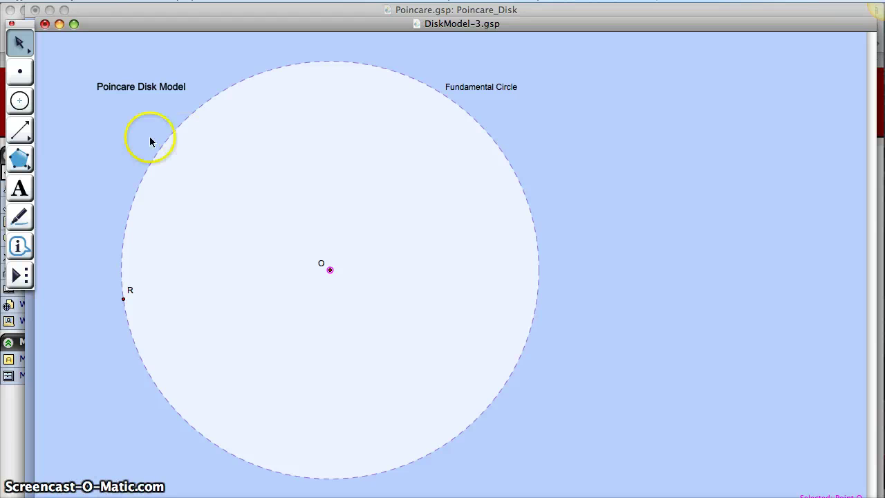
{"action": "left_click", "coordinate": [117, 141]}
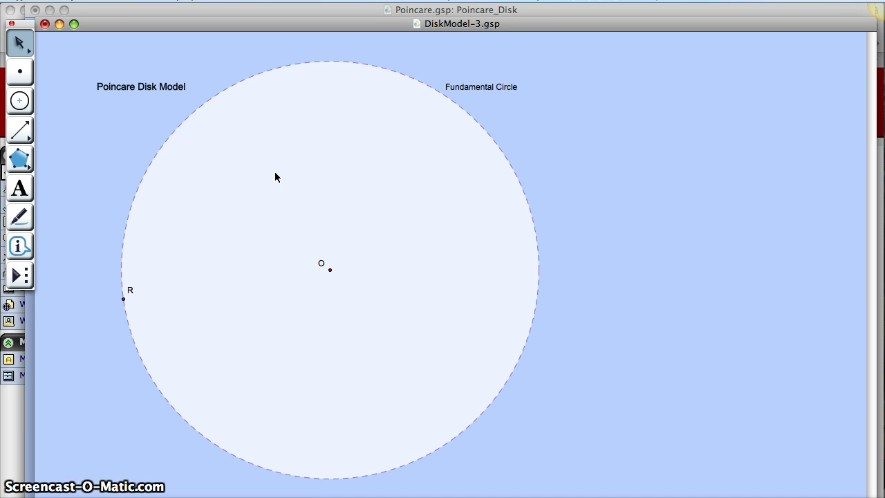
Show the Custom Tools menu of hyperbolic segment, line, bisector, circle and measurement tools
{"action": "left_click", "coordinate": [19, 276]}
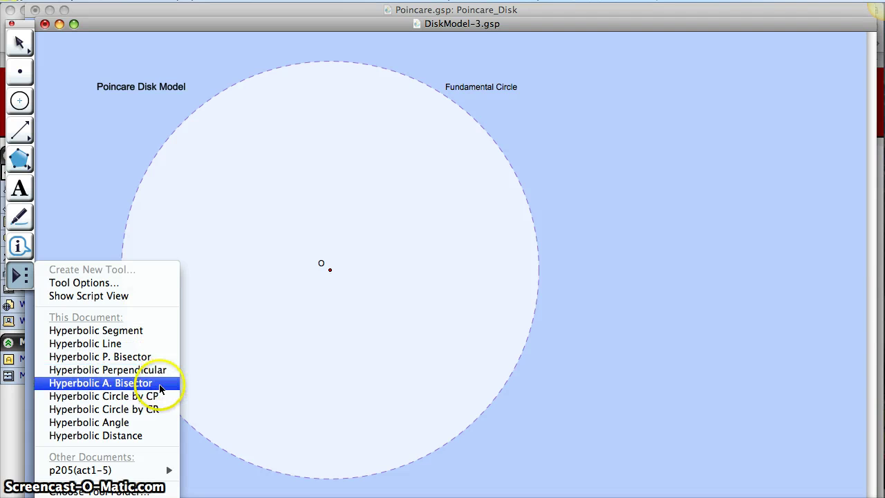
{"action": "left_click", "coordinate": [158, 425]}
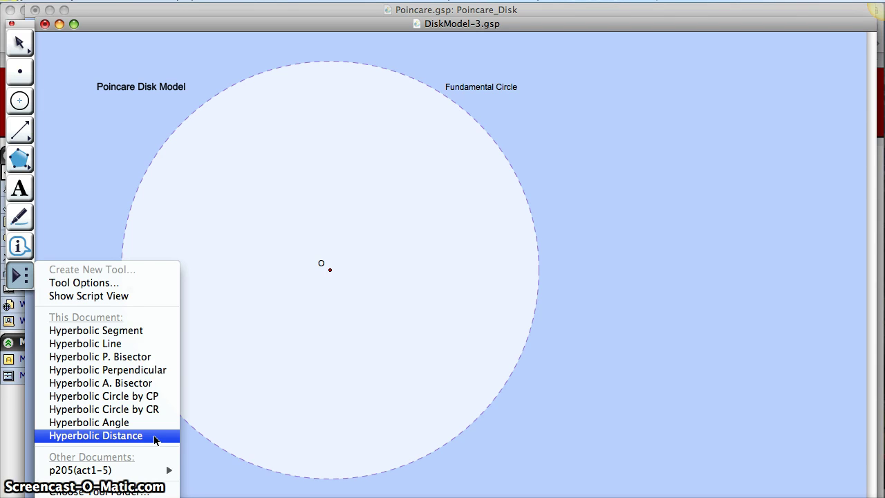
{"action": "left_click", "coordinate": [130, 334]}
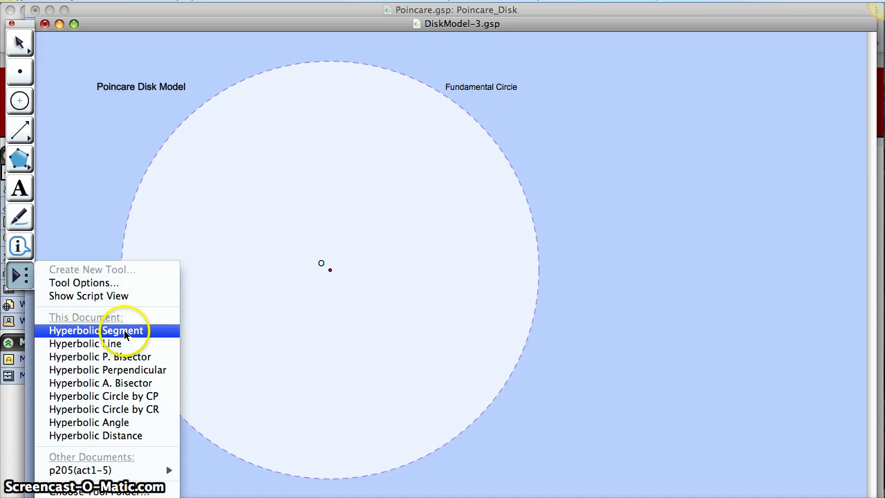
Start hyperbolic segment GH, matching disk centre O and radius R, with G upper-left
{"action": "left_click", "coordinate": [124, 330]}
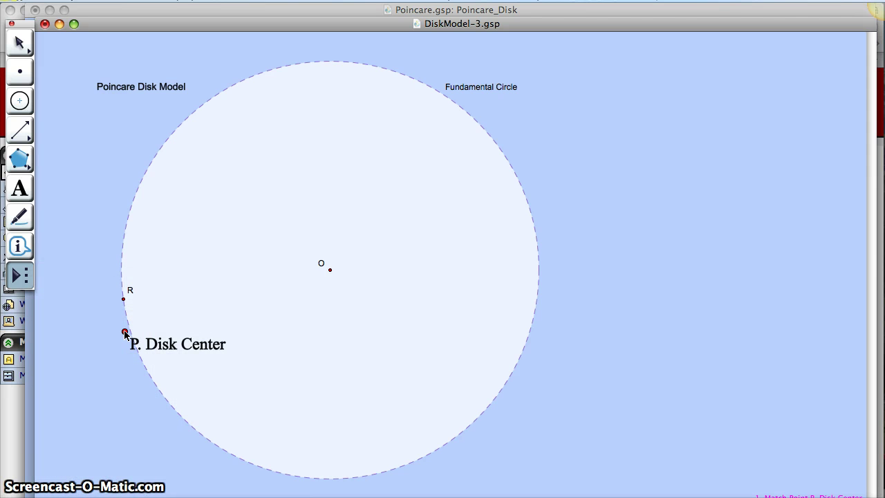
{"action": "left_click", "coordinate": [219, 238]}
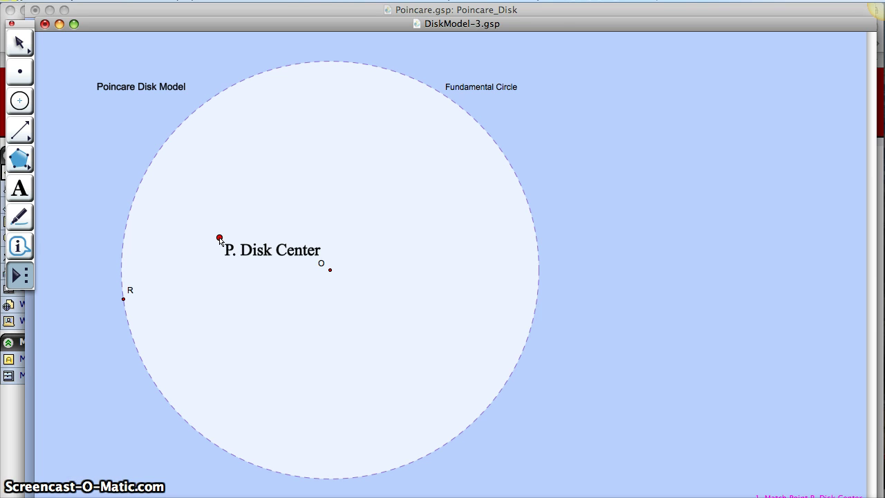
{"action": "left_click_drag", "start_coordinate": [220, 238], "coordinate": [330, 270]}
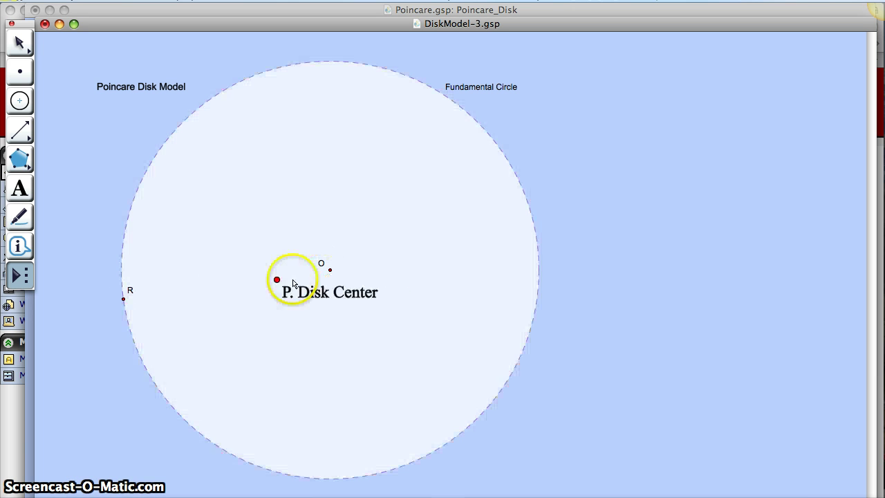
{"action": "left_click", "coordinate": [331, 270]}
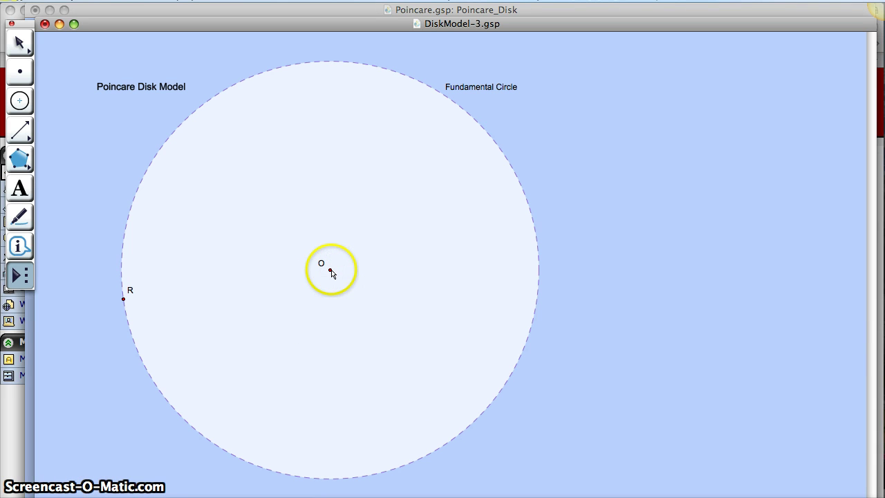
{"action": "left_click", "coordinate": [125, 299]}
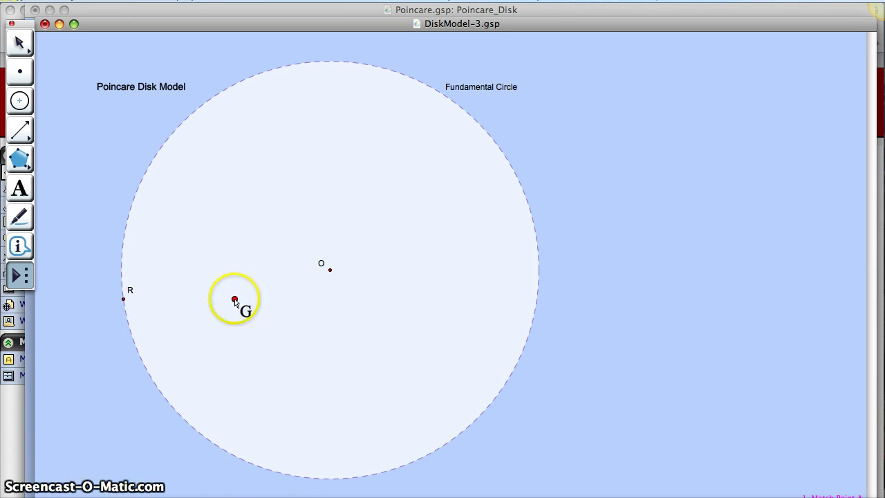
{"action": "left_click", "coordinate": [235, 292]}
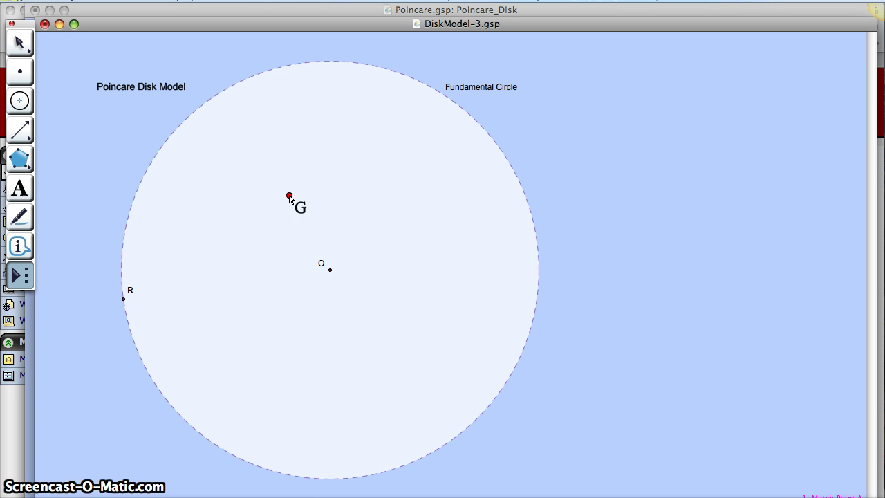
{"action": "mouse_move", "coordinate": [289, 197]}
{"action": "left_mouse_down"}
{"action": "mouse_move", "coordinate": [246, 199]}
{"action": "mouse_move", "coordinate": [409, 131]}
{"action": "left_mouse_up"}
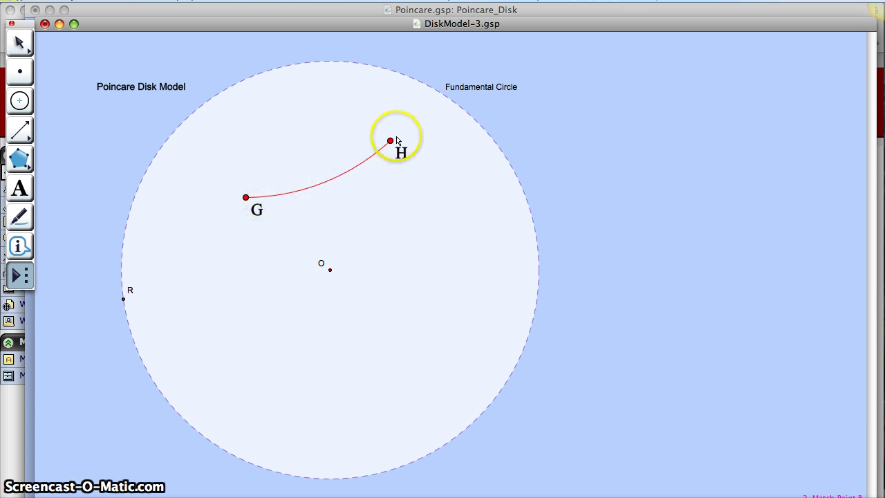
Complete endpoint H, then draw hyperbolic segment IJ crossing GH using centre O and radius R
{"action": "left_click", "coordinate": [388, 220]}
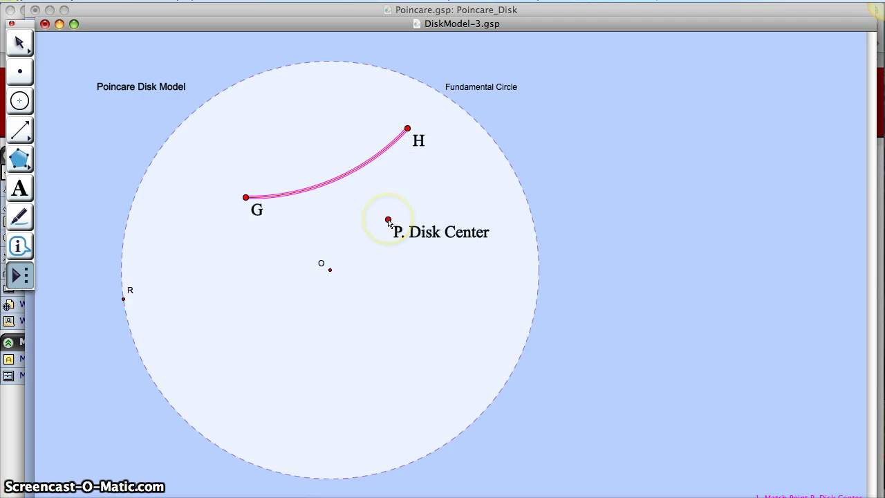
{"action": "mouse_move", "coordinate": [388, 220]}
{"action": "left_mouse_down"}
{"action": "mouse_move", "coordinate": [242, 303]}
{"action": "mouse_move", "coordinate": [252, 298]}
{"action": "left_mouse_up"}
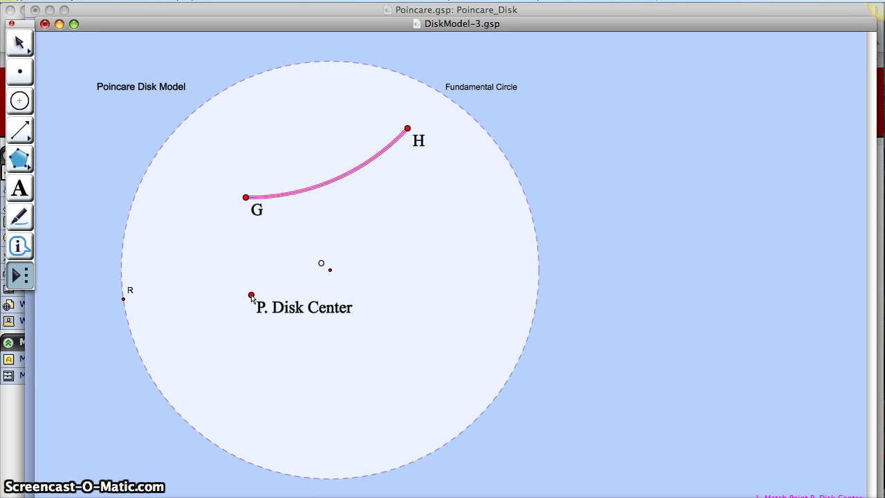
{"action": "left_click_drag", "start_coordinate": [252, 298], "coordinate": [332, 273]}
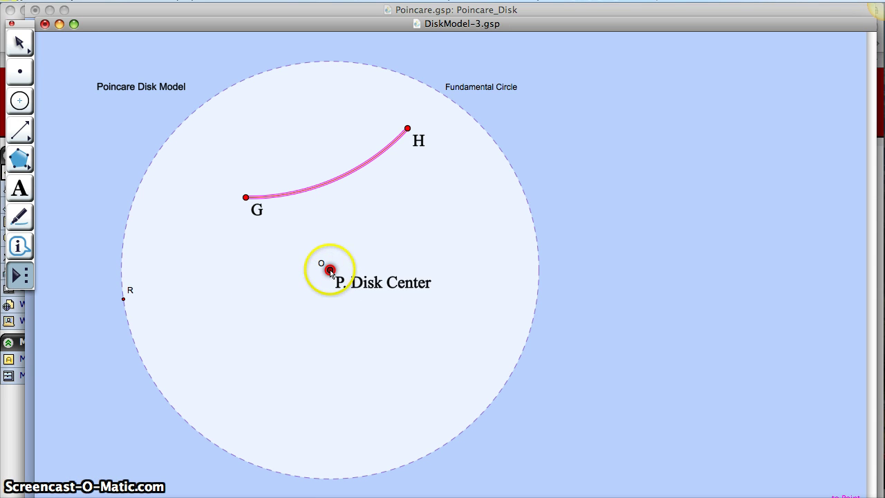
{"action": "left_click", "coordinate": [123, 299]}
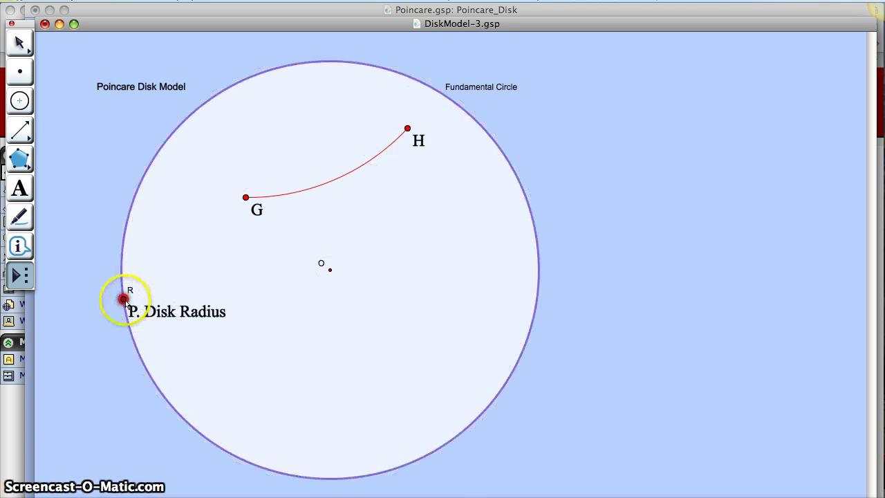
{"action": "left_click", "coordinate": [342, 287]}
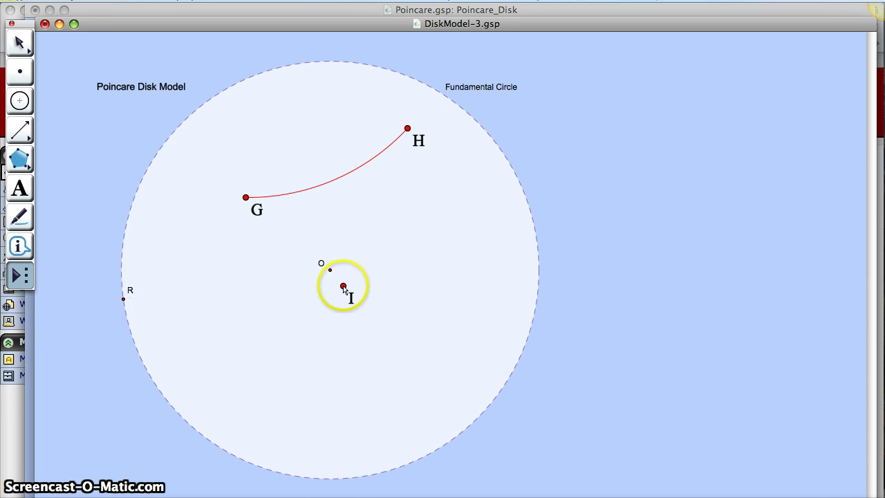
{"action": "mouse_move", "coordinate": [344, 287]}
{"action": "left_mouse_down"}
{"action": "mouse_move", "coordinate": [318, 120]}
{"action": "mouse_move", "coordinate": [382, 205]}
{"action": "left_mouse_up"}
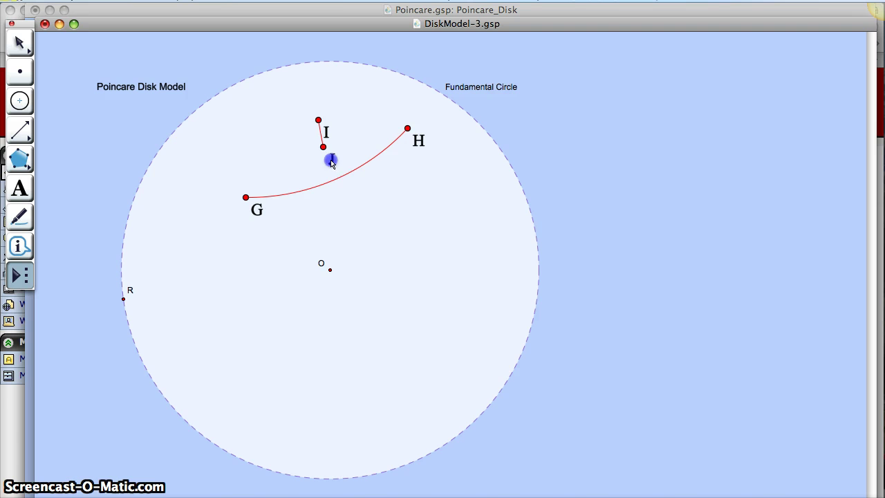
{"action": "left_click", "coordinate": [339, 247]}
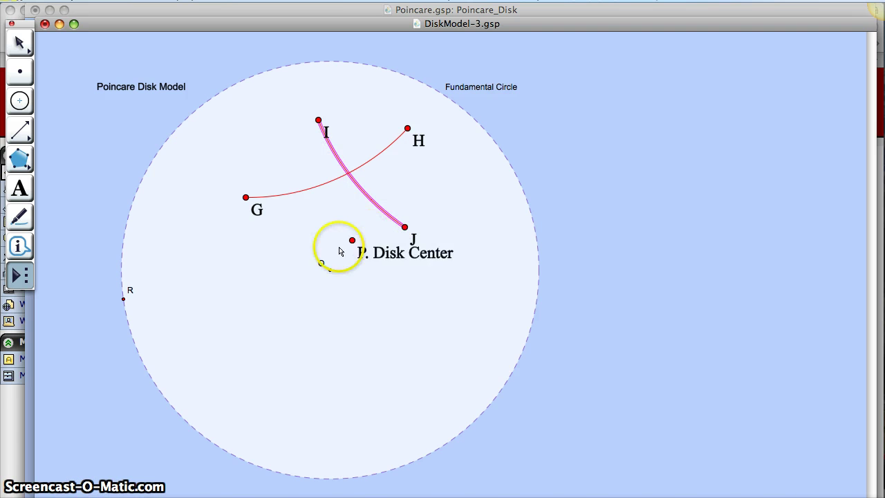
{"action": "key", "text": "Escape"}
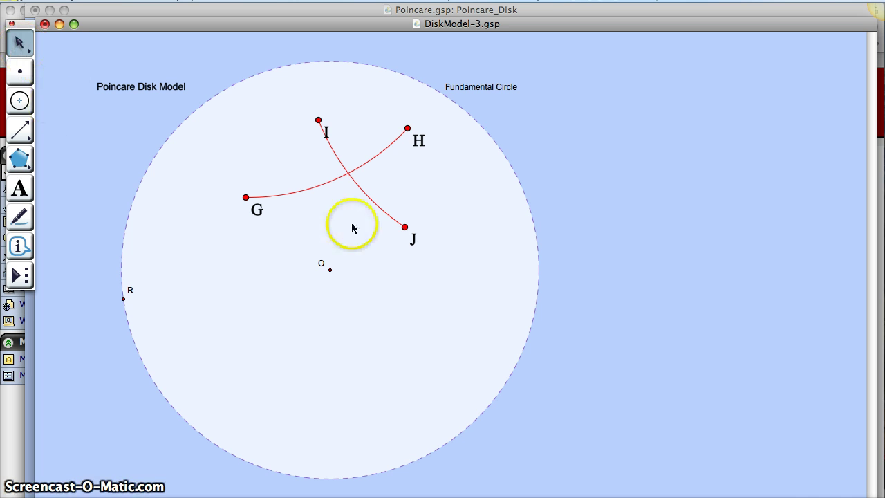
Drag point H around and back just inside the disk edge so arc GH reappears
{"action": "mouse_move", "coordinate": [408, 127]}
{"action": "left_mouse_down"}
{"action": "mouse_move", "coordinate": [471, 191]}
{"action": "mouse_move", "coordinate": [166, 269]}
{"action": "mouse_move", "coordinate": [469, 346]}
{"action": "mouse_move", "coordinate": [478, 270]}
{"action": "mouse_move", "coordinate": [443, 117]}
{"action": "mouse_move", "coordinate": [324, 71]}
{"action": "mouse_move", "coordinate": [213, 198]}
{"action": "mouse_move", "coordinate": [237, 329]}
{"action": "mouse_move", "coordinate": [453, 369]}
{"action": "mouse_move", "coordinate": [457, 229]}
{"action": "mouse_move", "coordinate": [356, 373]}
{"action": "mouse_move", "coordinate": [176, 259]}
{"action": "mouse_move", "coordinate": [144, 205]}
{"action": "mouse_move", "coordinate": [251, 225]}
{"action": "mouse_move", "coordinate": [228, 233]}
{"action": "mouse_move", "coordinate": [160, 211]}
{"action": "left_mouse_up"}
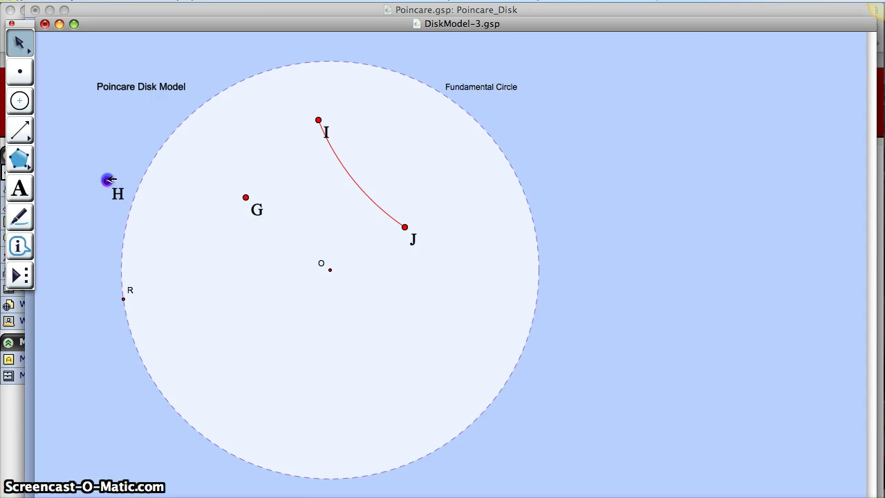
{"action": "mouse_move", "coordinate": [90, 200]}
{"action": "left_mouse_down"}
{"action": "mouse_move", "coordinate": [96, 144]}
{"action": "mouse_move", "coordinate": [88, 184]}
{"action": "left_mouse_up"}
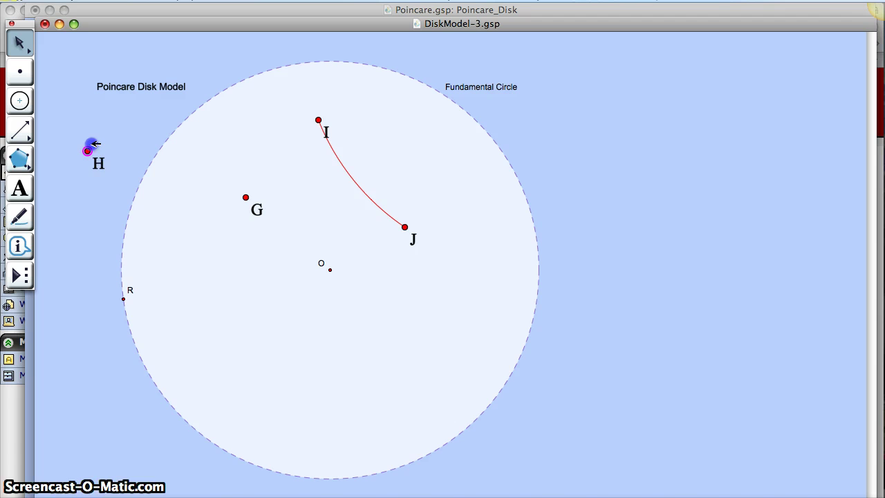
{"action": "mouse_move", "coordinate": [95, 144]}
{"action": "left_mouse_down"}
{"action": "mouse_move", "coordinate": [75, 156]}
{"action": "mouse_move", "coordinate": [89, 172]}
{"action": "left_mouse_up"}
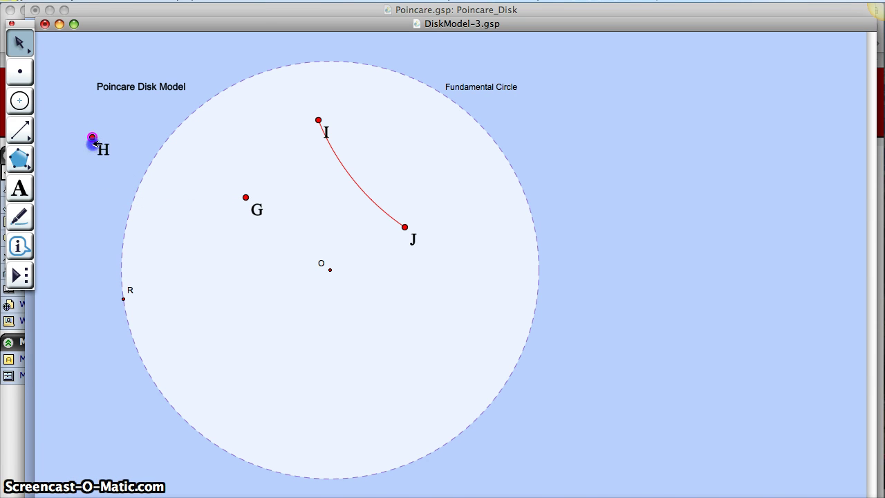
{"action": "left_click_drag", "start_coordinate": [100, 148], "coordinate": [113, 164]}
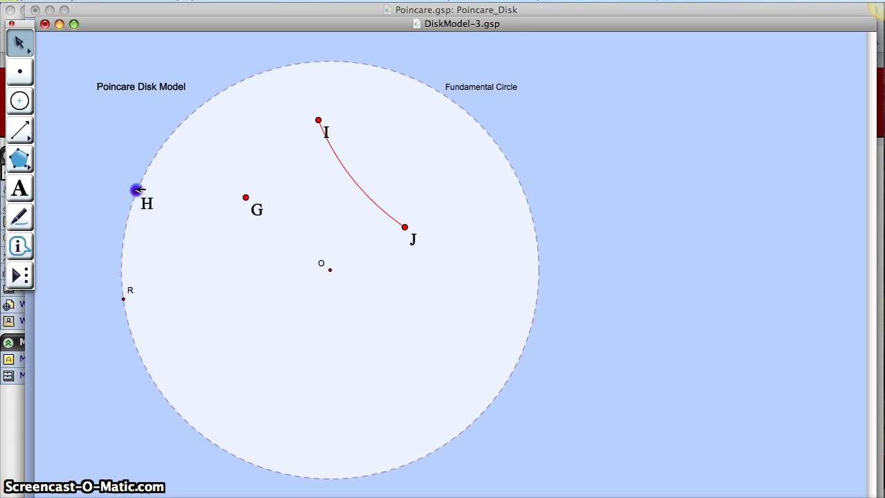
{"action": "left_click_drag", "start_coordinate": [138, 190], "coordinate": [143, 192]}
{"action": "mouse_move", "coordinate": [139, 191]}
{"action": "left_mouse_down"}
{"action": "mouse_move", "coordinate": [154, 196]}
{"action": "mouse_move", "coordinate": [110, 182]}
{"action": "left_mouse_up"}
{"action": "left_click_drag", "start_coordinate": [136, 193], "coordinate": [144, 190]}
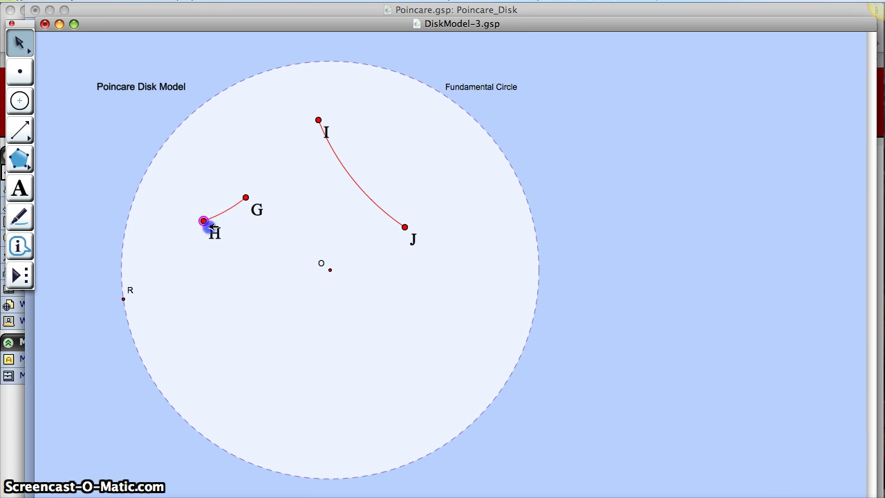
Move H to the upper right so GH crosses IJ, marking intersection K
{"action": "left_click", "coordinate": [208, 228]}
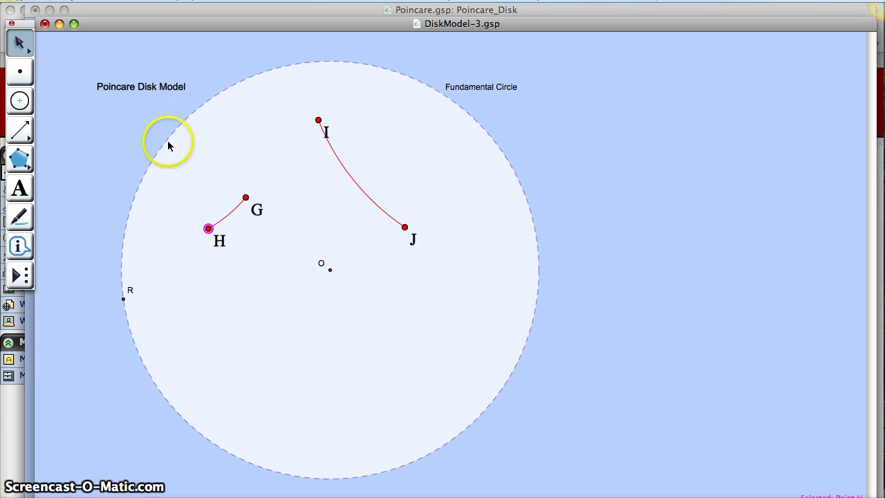
{"action": "left_click", "coordinate": [198, 225]}
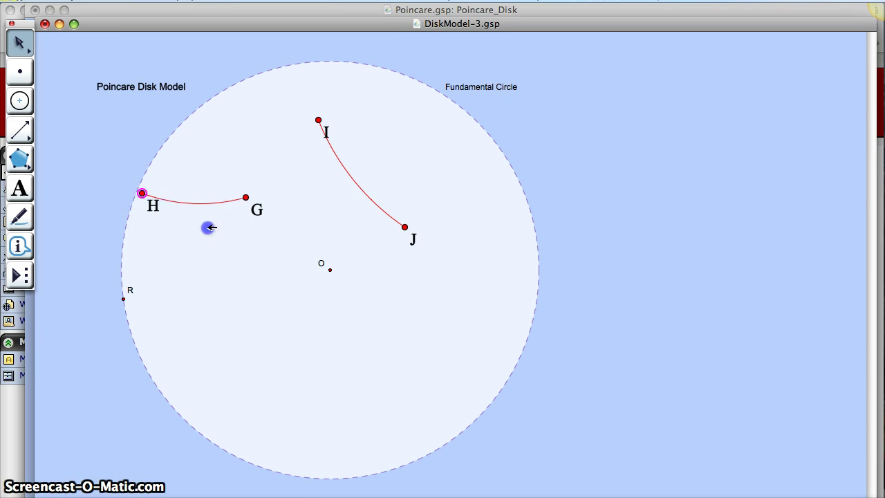
{"action": "left_click_drag", "start_coordinate": [141, 193], "coordinate": [413, 145]}
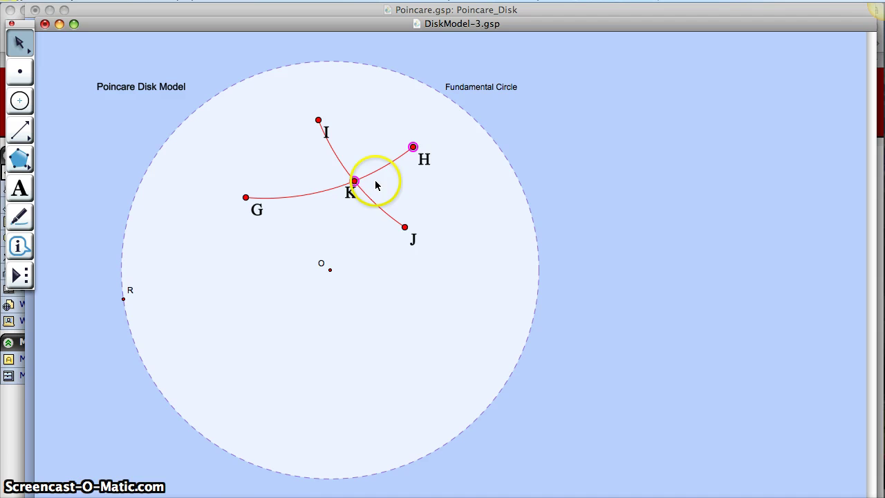
{"action": "left_click_drag", "start_coordinate": [354, 181], "coordinate": [340, 185]}
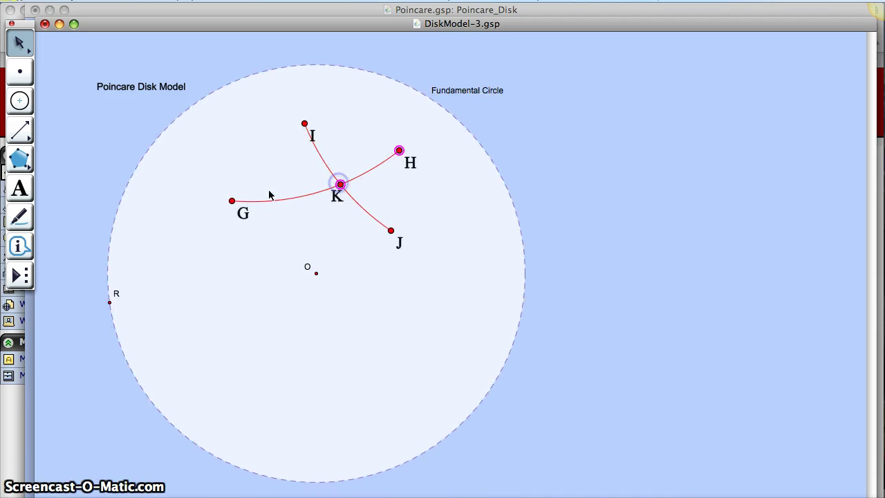
{"action": "left_click", "coordinate": [83, 194]}
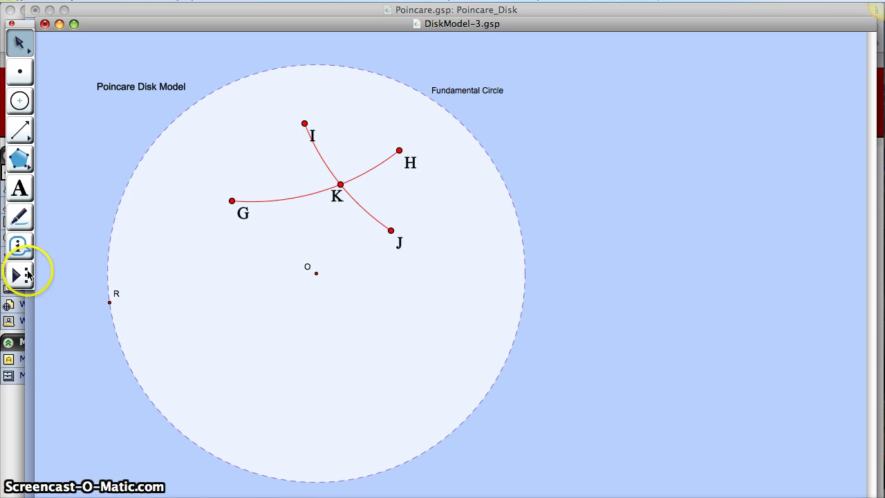
Measure hyperbolic angle IKG with the Hyperbolic Angle tool, matching centre O and radius R
{"action": "left_click", "coordinate": [26, 277]}
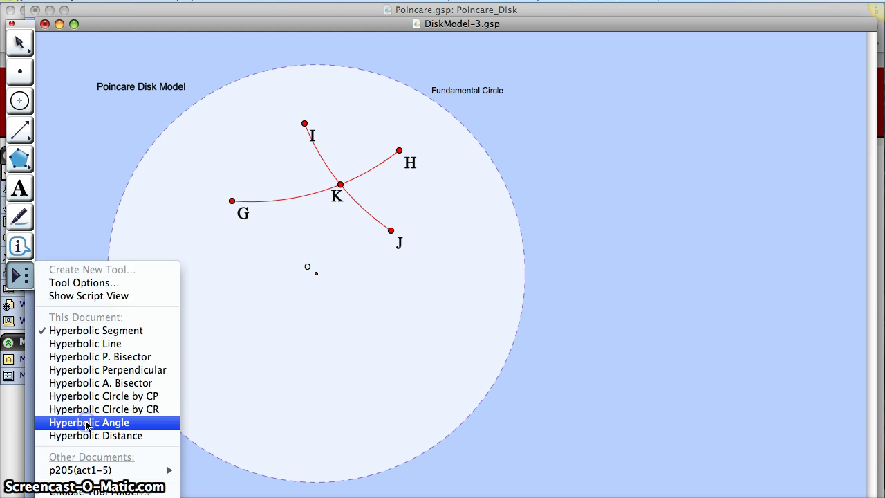
{"action": "left_click", "coordinate": [87, 425]}
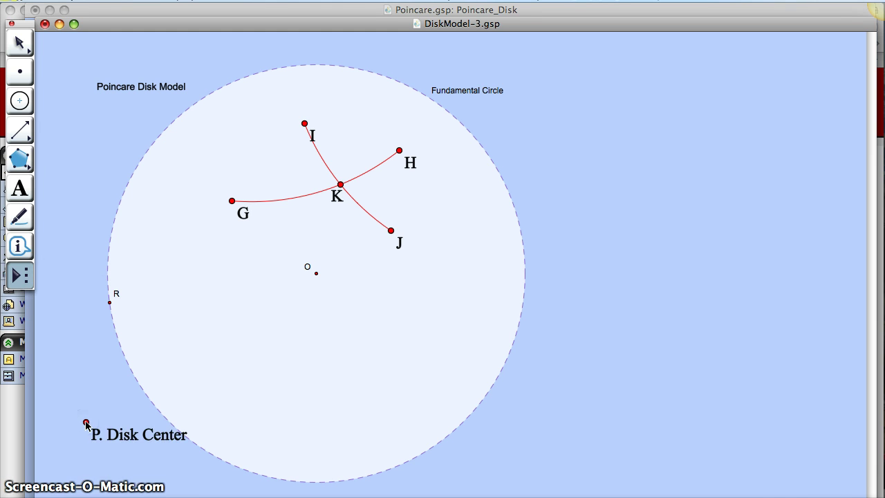
{"action": "left_click", "coordinate": [316, 274]}
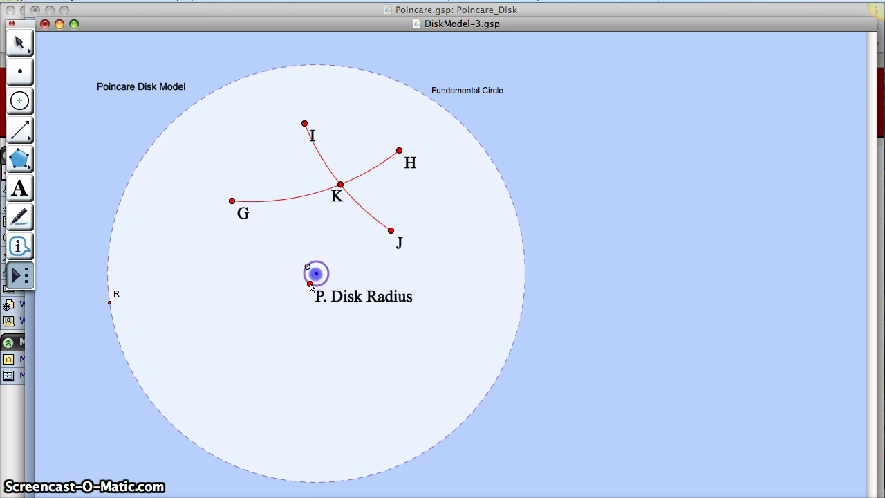
{"action": "left_click", "coordinate": [109, 302]}
{"action": "left_click", "coordinate": [167, 315]}
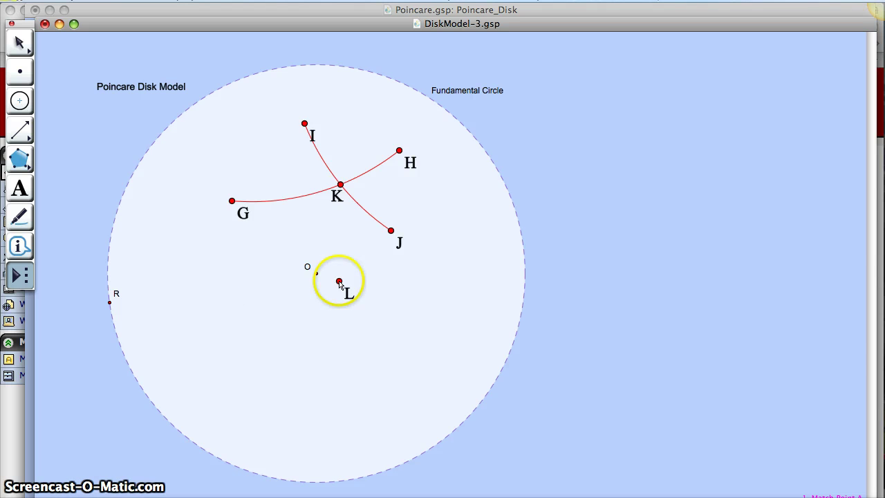
{"action": "left_click", "coordinate": [305, 123]}
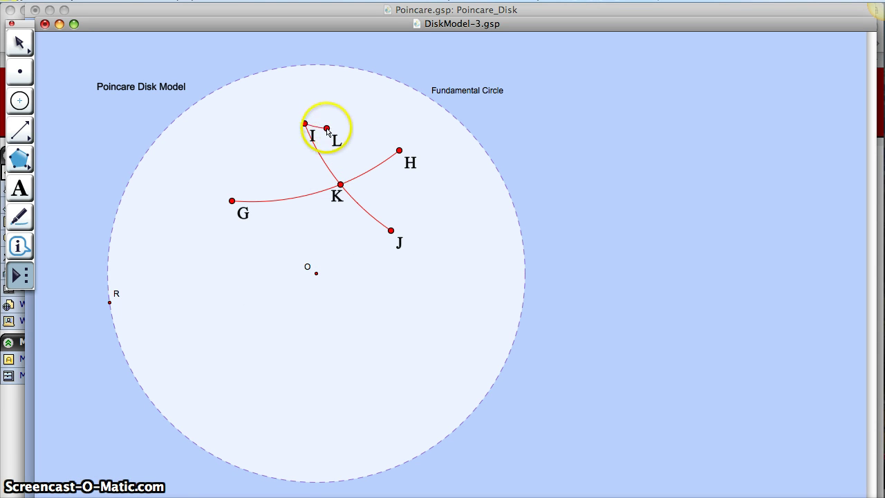
{"action": "left_click", "coordinate": [339, 188]}
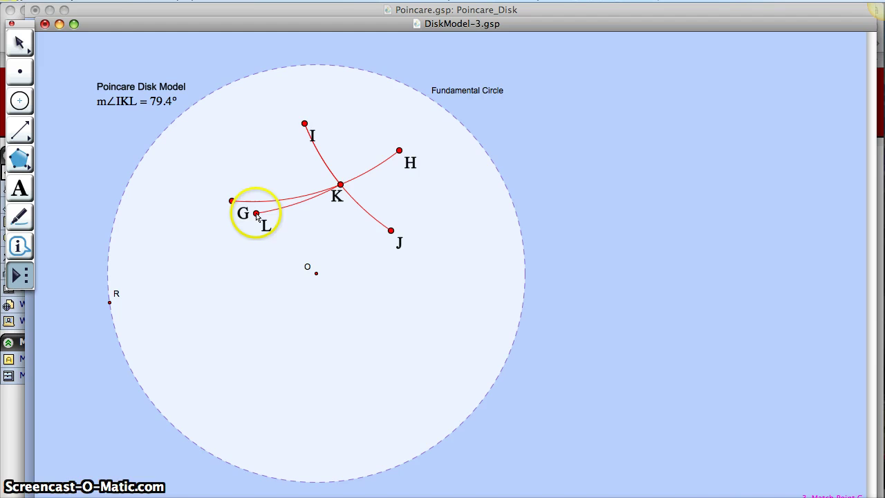
{"action": "left_click", "coordinate": [232, 201]}
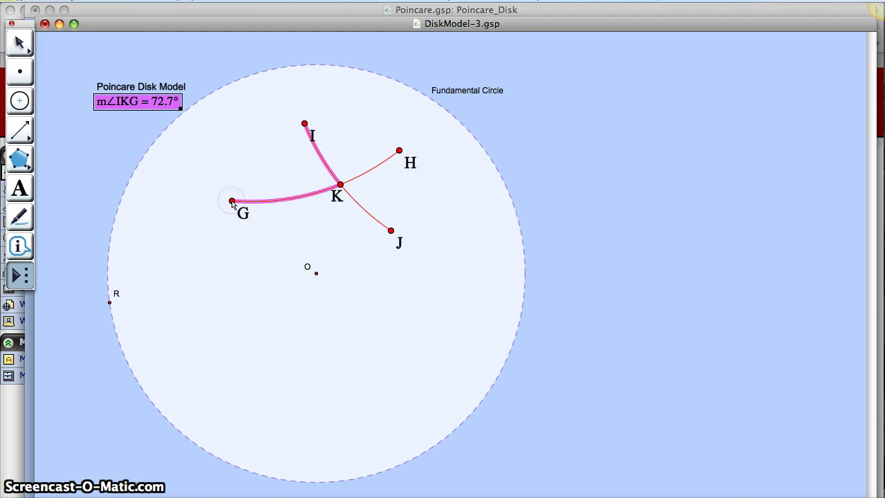
{"action": "left_click", "coordinate": [19, 43]}
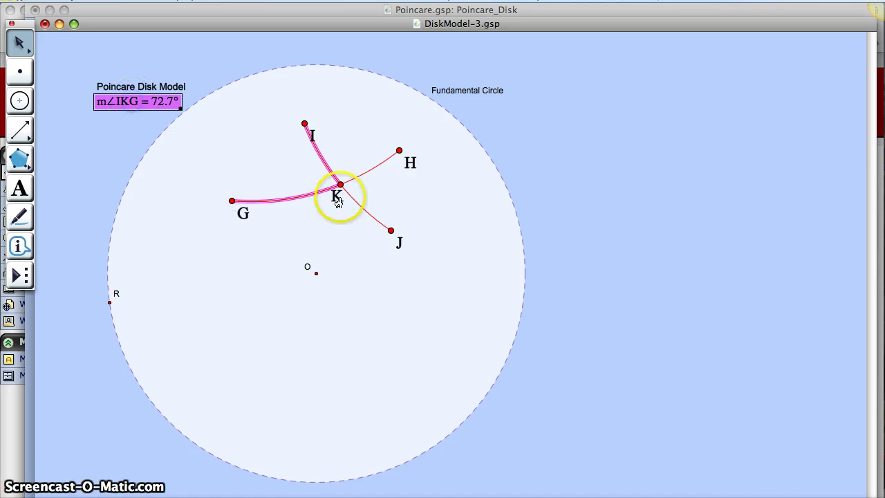
Drag point I so angle IKG reads 65.6°
{"action": "left_click", "coordinate": [348, 237]}
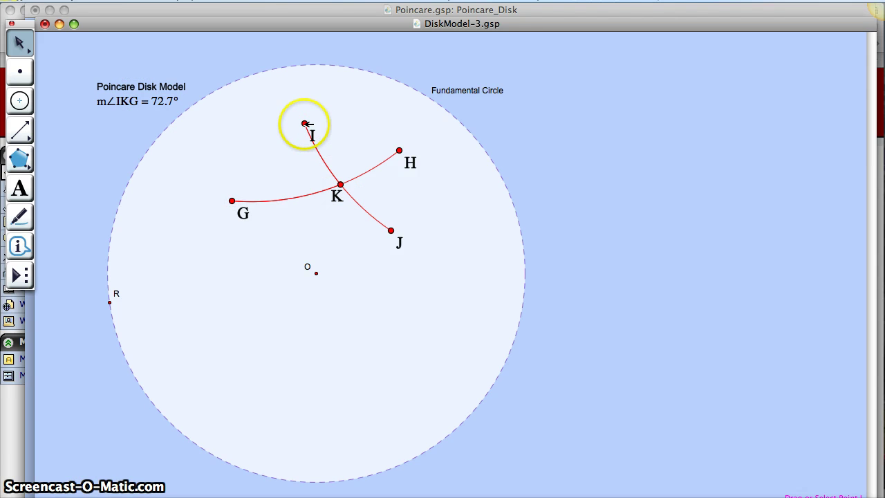
{"action": "mouse_move", "coordinate": [305, 124]}
{"action": "left_mouse_down"}
{"action": "mouse_move", "coordinate": [246, 160]}
{"action": "mouse_move", "coordinate": [243, 174]}
{"action": "mouse_move", "coordinate": [263, 145]}
{"action": "mouse_move", "coordinate": [324, 107]}
{"action": "mouse_move", "coordinate": [363, 94]}
{"action": "mouse_move", "coordinate": [422, 115]}
{"action": "mouse_move", "coordinate": [248, 128]}
{"action": "mouse_move", "coordinate": [215, 155]}
{"action": "mouse_move", "coordinate": [198, 198]}
{"action": "mouse_move", "coordinate": [291, 129]}
{"action": "left_mouse_up"}
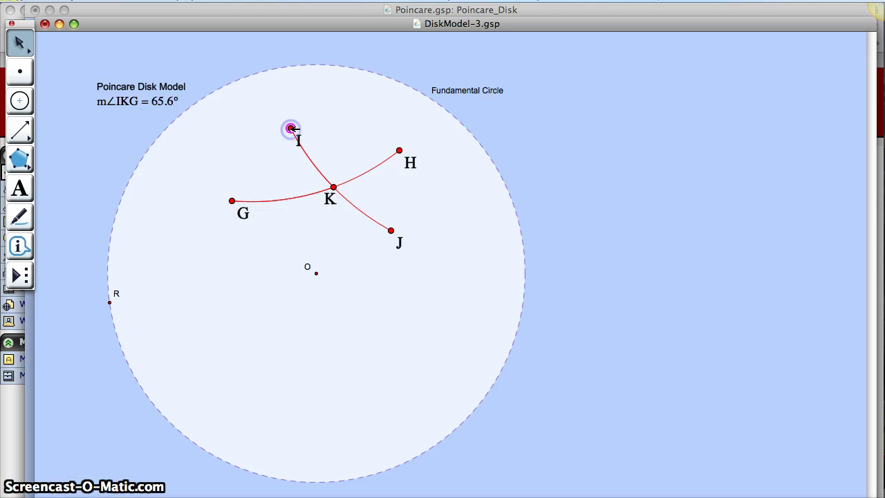
{"action": "left_click", "coordinate": [252, 303]}
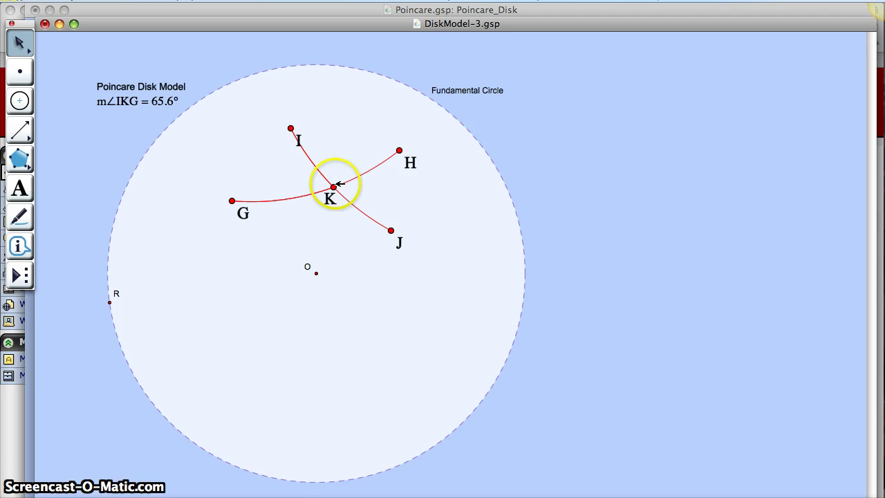
Delete arc GH, points H and K, and the angle measurement
{"action": "left_click_drag", "start_coordinate": [373, 138], "coordinate": [428, 172]}
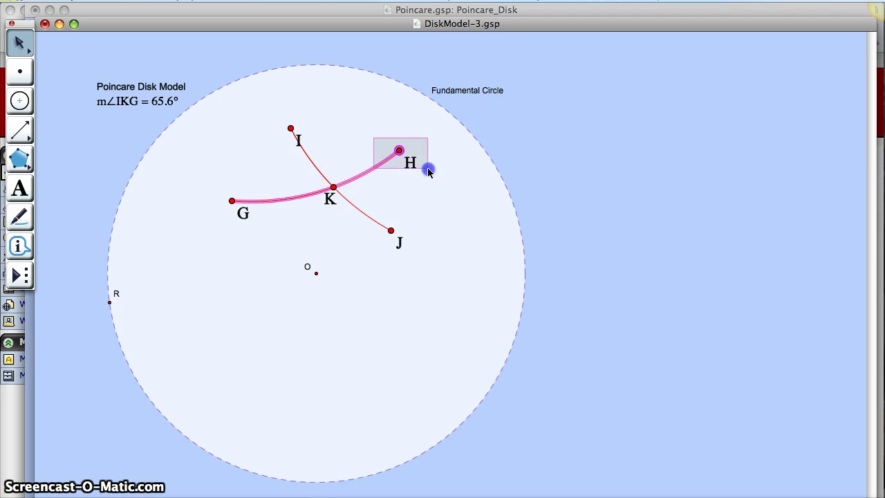
{"action": "key", "text": "Delete"}
{"action": "left_click", "coordinate": [259, 173]}
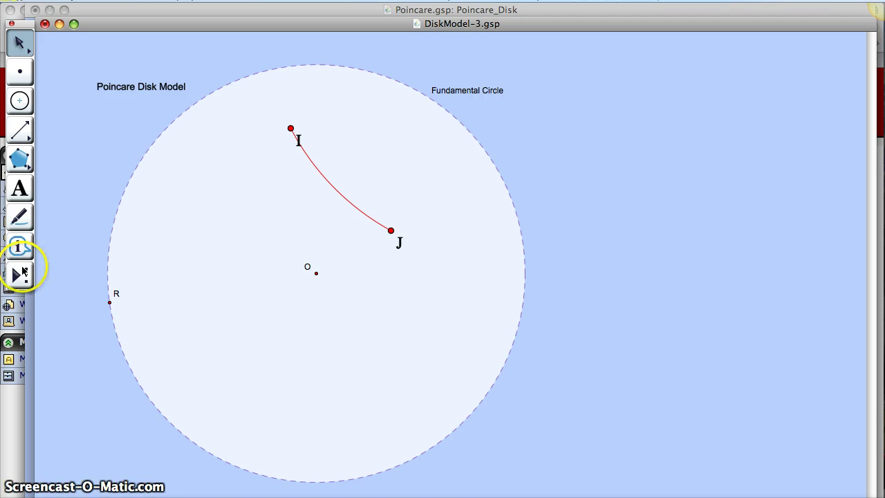
Construct hyperbolic segment LM from centre O and radius R, then nudge point M
{"action": "left_click", "coordinate": [19, 275]}
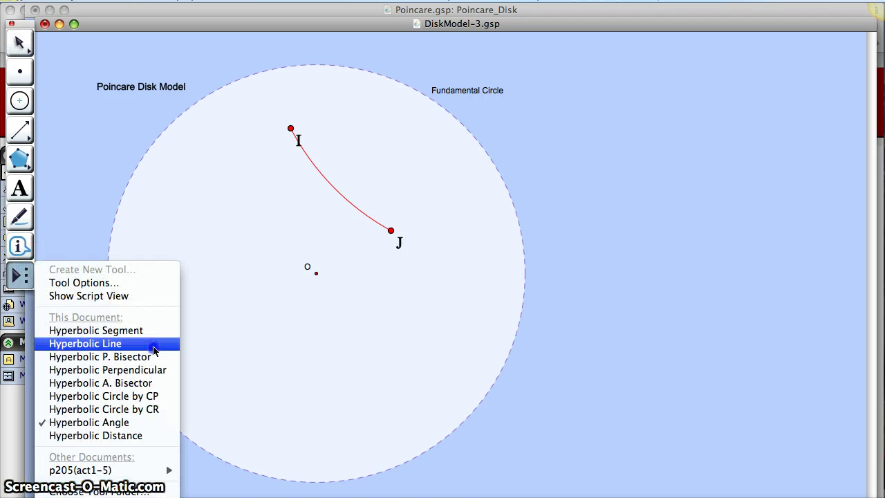
{"action": "left_click", "coordinate": [126, 357]}
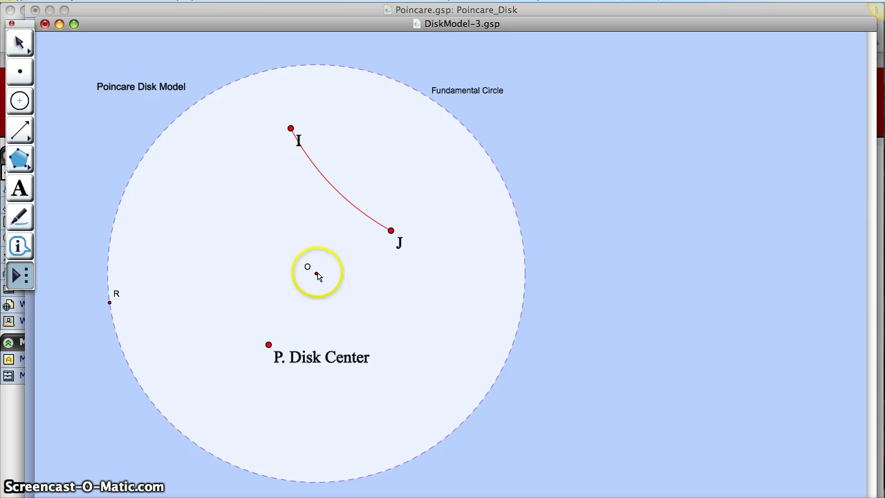
{"action": "left_click", "coordinate": [316, 273]}
{"action": "left_click", "coordinate": [109, 302]}
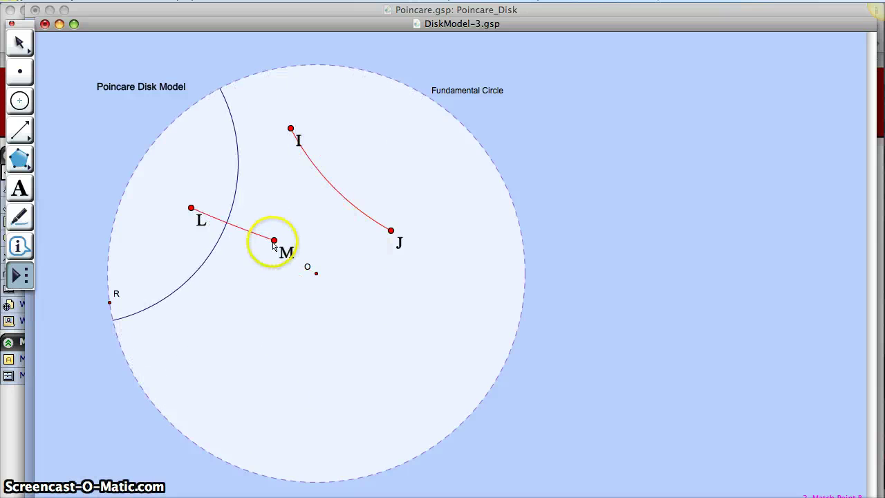
{"action": "mouse_move", "coordinate": [227, 322]}
{"action": "left_mouse_down"}
{"action": "mouse_move", "coordinate": [158, 322]}
{"action": "mouse_move", "coordinate": [192, 342]}
{"action": "mouse_move", "coordinate": [233, 331]}
{"action": "mouse_move", "coordinate": [254, 313]}
{"action": "mouse_move", "coordinate": [289, 254]}
{"action": "mouse_move", "coordinate": [284, 206]}
{"action": "mouse_move", "coordinate": [256, 300]}
{"action": "mouse_move", "coordinate": [231, 316]}
{"action": "left_mouse_up"}
Drag L to the upper left and M below the centre, then show bisector label a1
{"action": "left_click", "coordinate": [230, 317]}
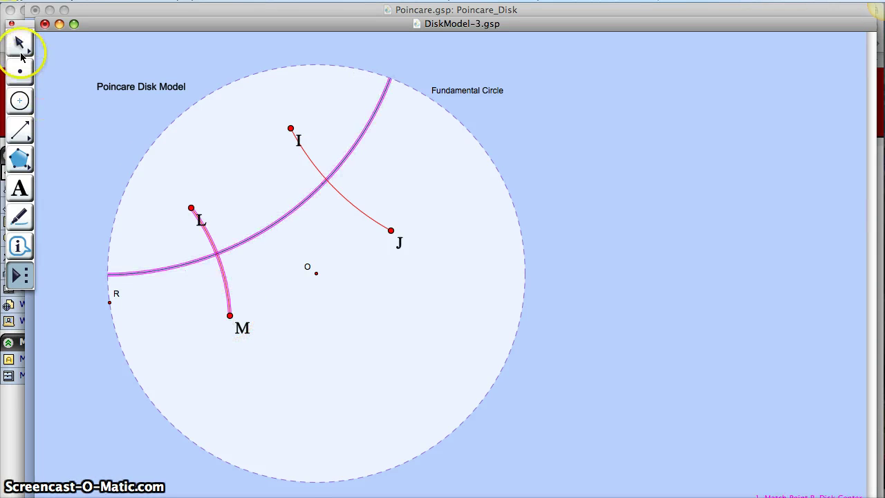
{"action": "left_click", "coordinate": [265, 338]}
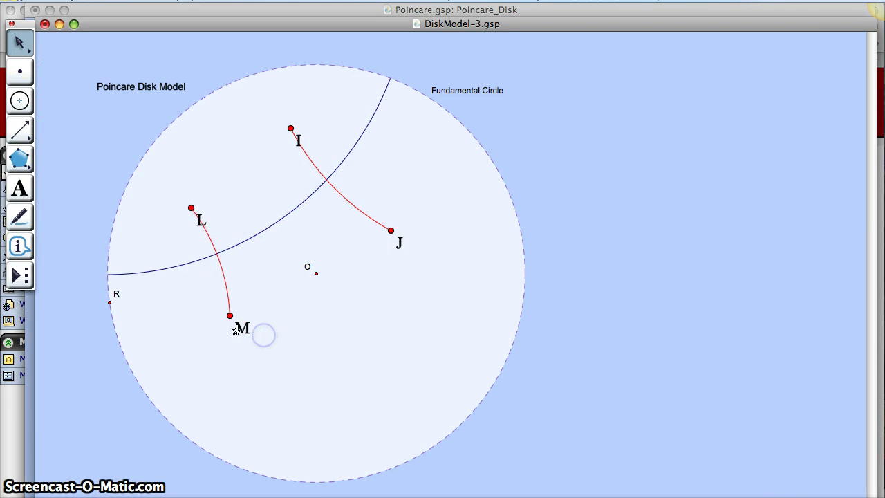
{"action": "mouse_move", "coordinate": [230, 315]}
{"action": "left_mouse_down"}
{"action": "mouse_move", "coordinate": [288, 288]}
{"action": "mouse_move", "coordinate": [298, 174]}
{"action": "mouse_move", "coordinate": [260, 304]}
{"action": "left_mouse_up"}
{"action": "left_click_drag", "start_coordinate": [192, 206], "coordinate": [159, 147]}
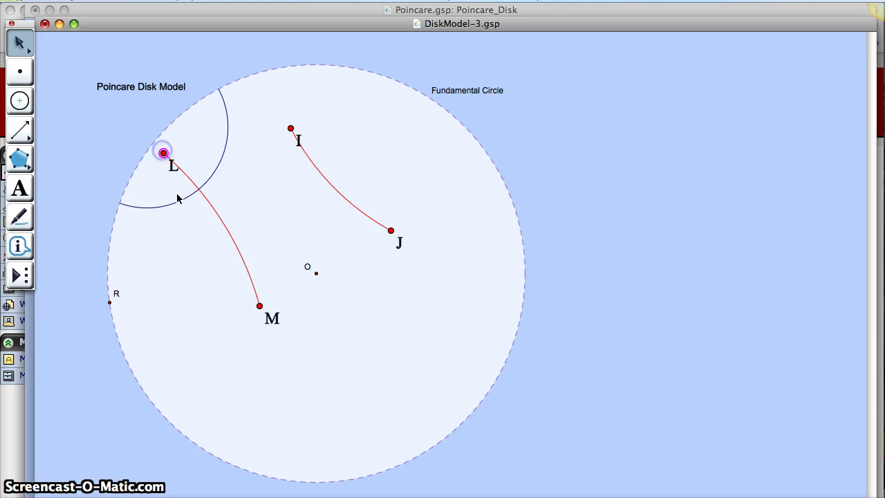
{"action": "left_click", "coordinate": [262, 307]}
{"action": "left_click_drag", "start_coordinate": [262, 307], "coordinate": [331, 336]}
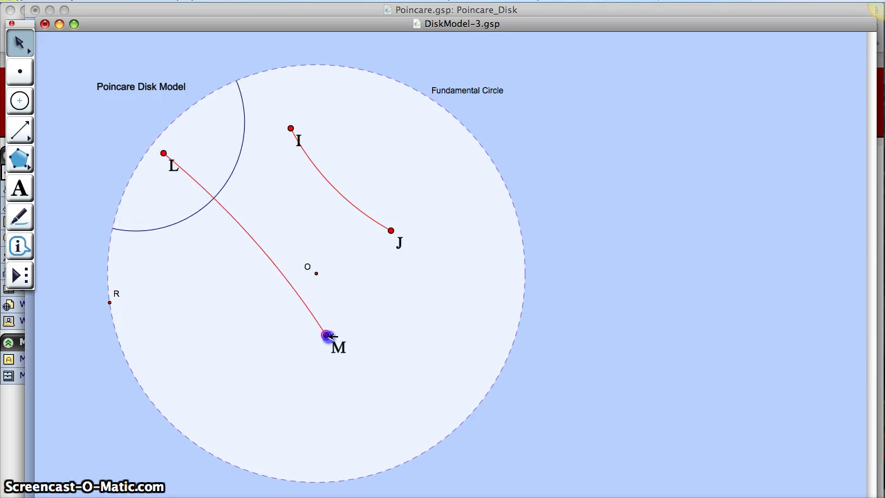
{"action": "left_click", "coordinate": [263, 339]}
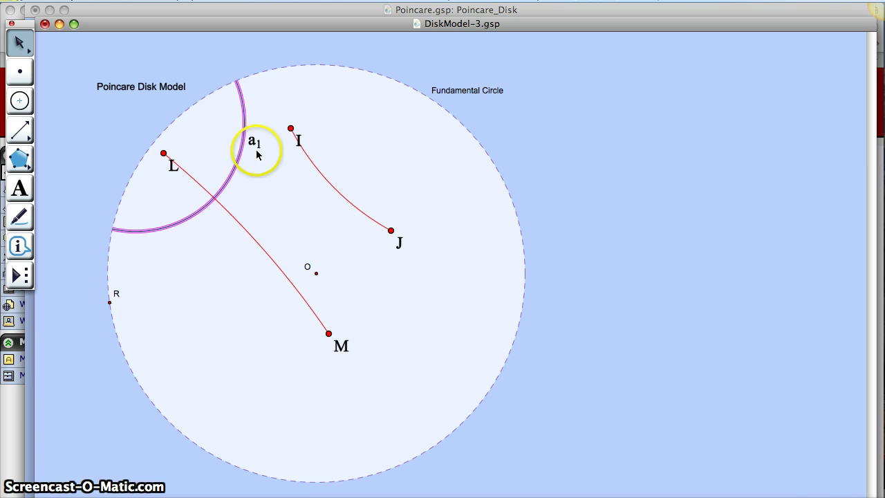
{"action": "left_click", "coordinate": [216, 244]}
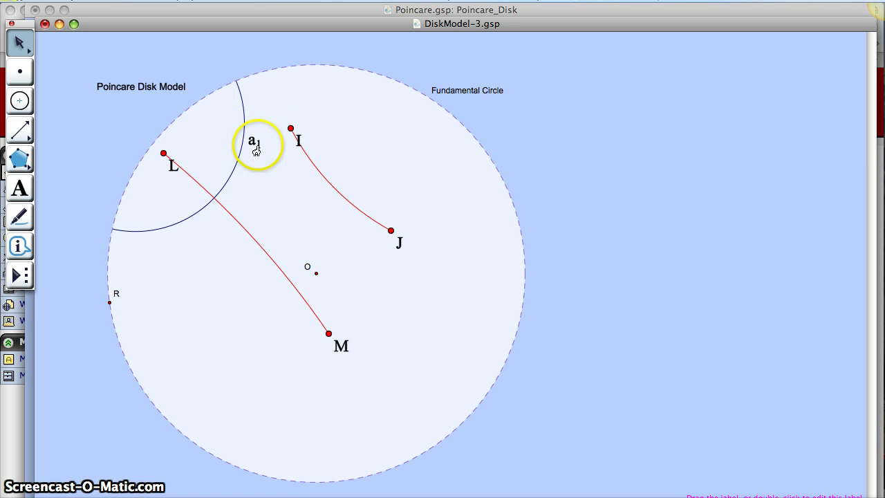
{"action": "left_click", "coordinate": [239, 270]}
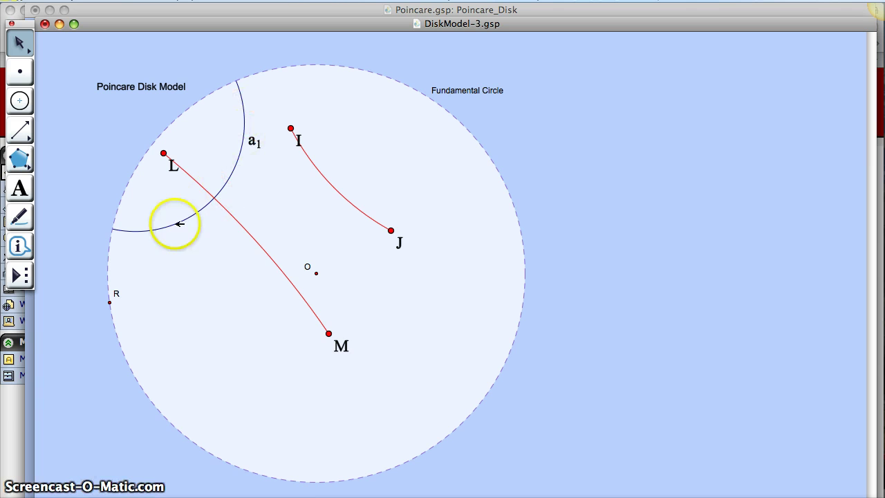
Mark point N where a1 crosses LM and measure hyperbolic distance LN (1.93)
{"action": "left_click", "coordinate": [215, 198]}
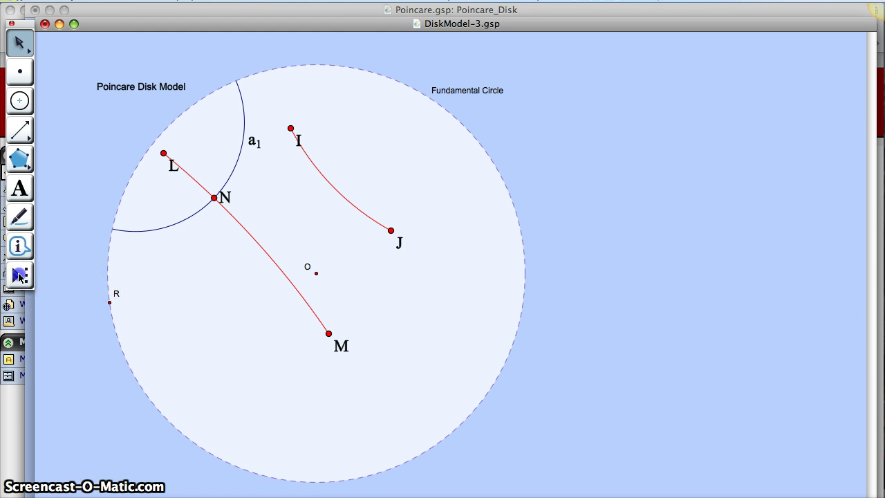
{"action": "left_click", "coordinate": [20, 275]}
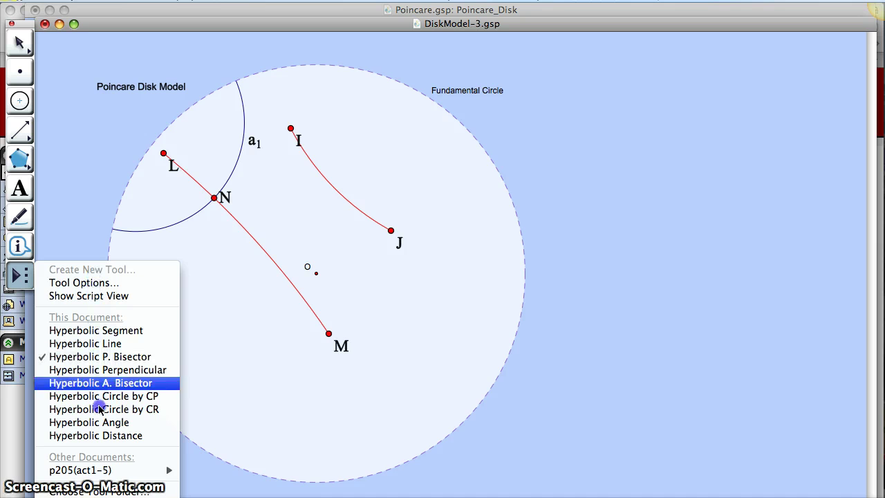
{"action": "left_click", "coordinate": [97, 435]}
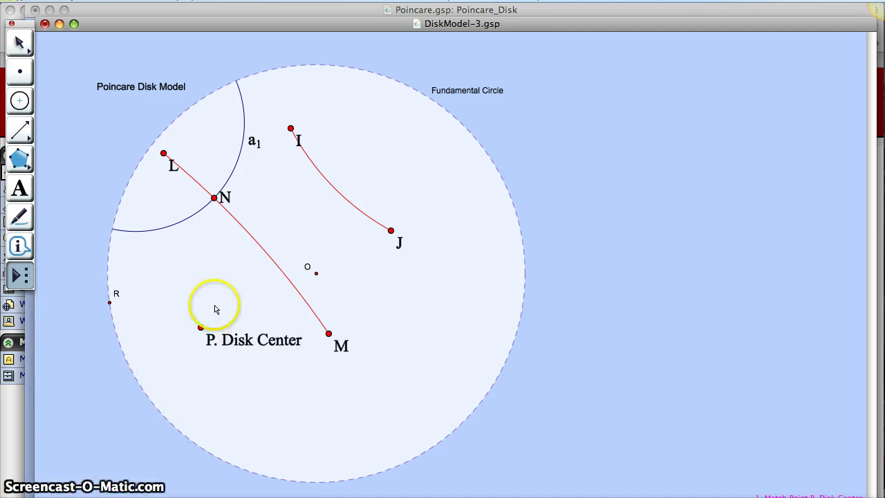
{"action": "left_click", "coordinate": [308, 268]}
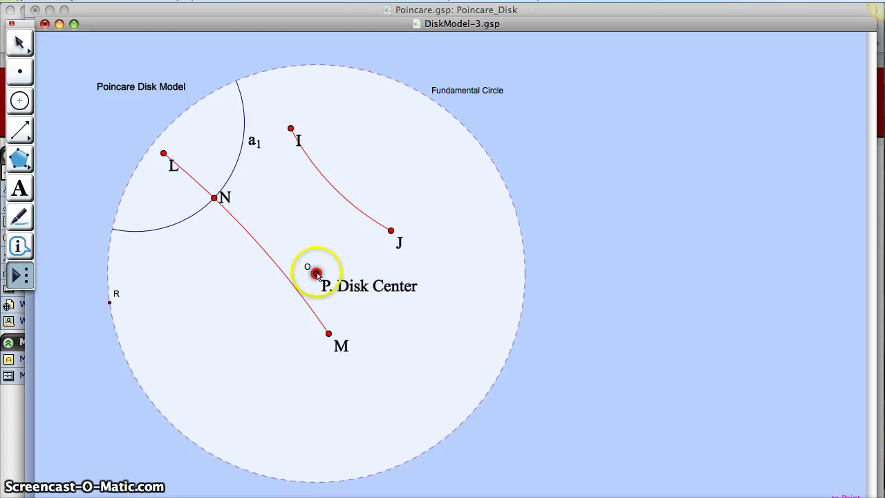
{"action": "left_click", "coordinate": [109, 302]}
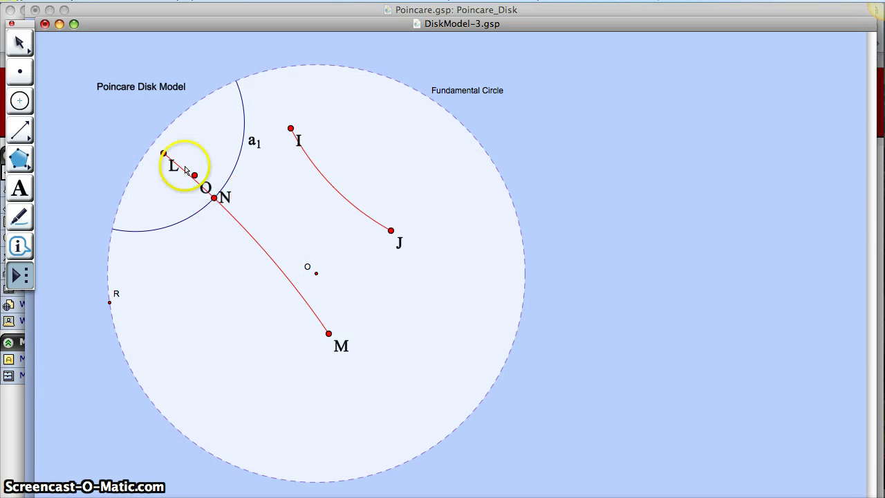
{"action": "left_click", "coordinate": [164, 153]}
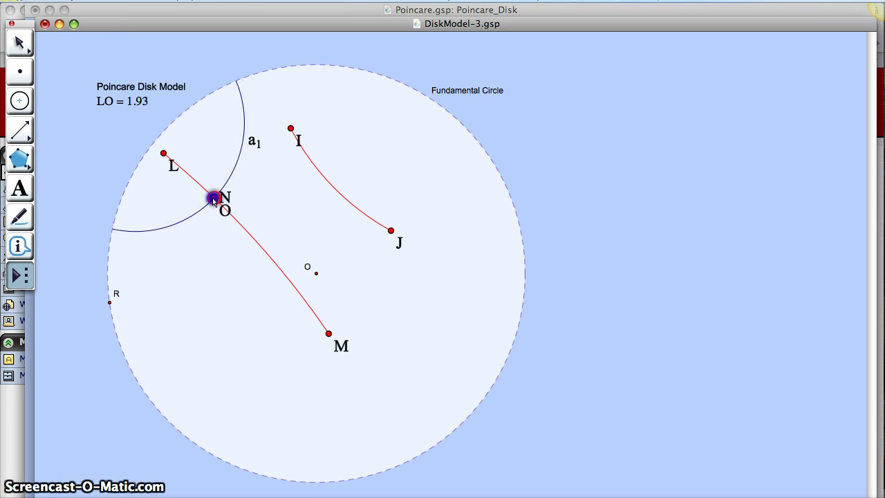
{"action": "left_click", "coordinate": [214, 198]}
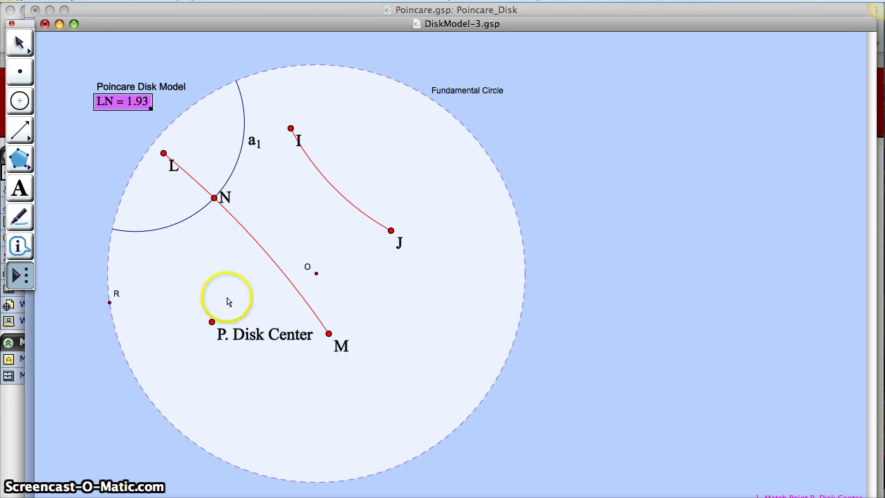
Measure hyperbolic distance MN, which also reads 1.93
{"action": "left_click", "coordinate": [316, 274]}
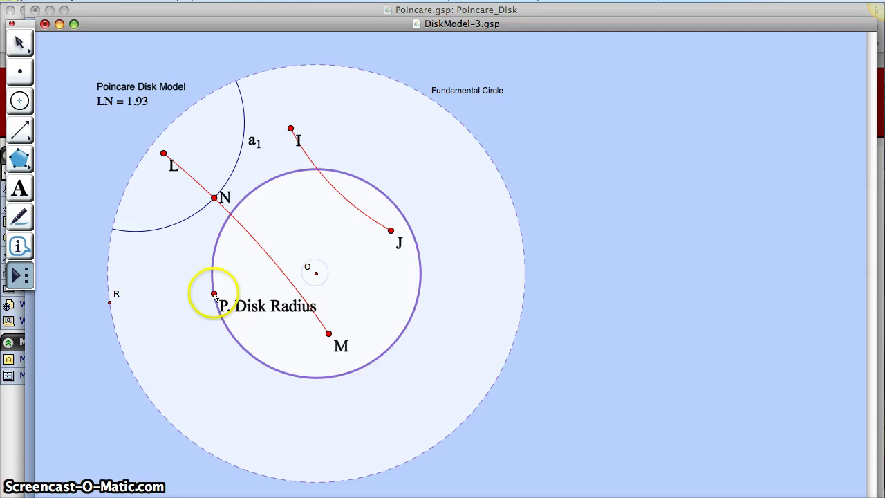
{"action": "left_click", "coordinate": [110, 303]}
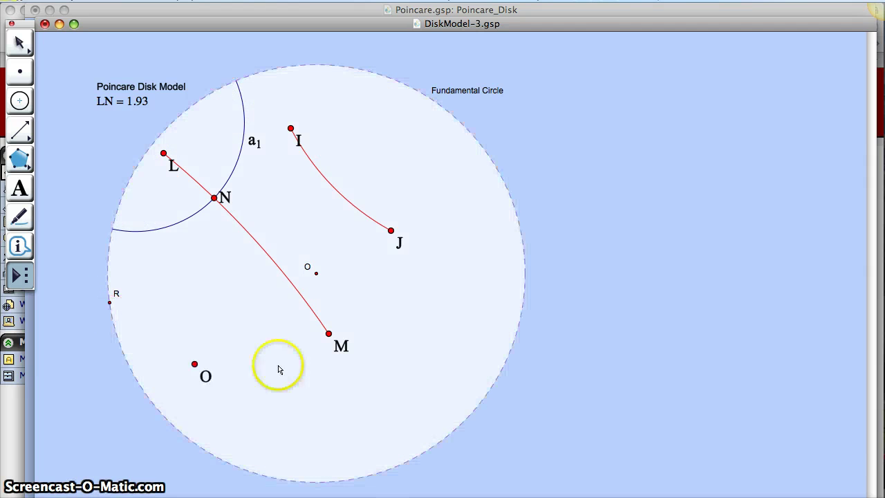
{"action": "left_click", "coordinate": [330, 335]}
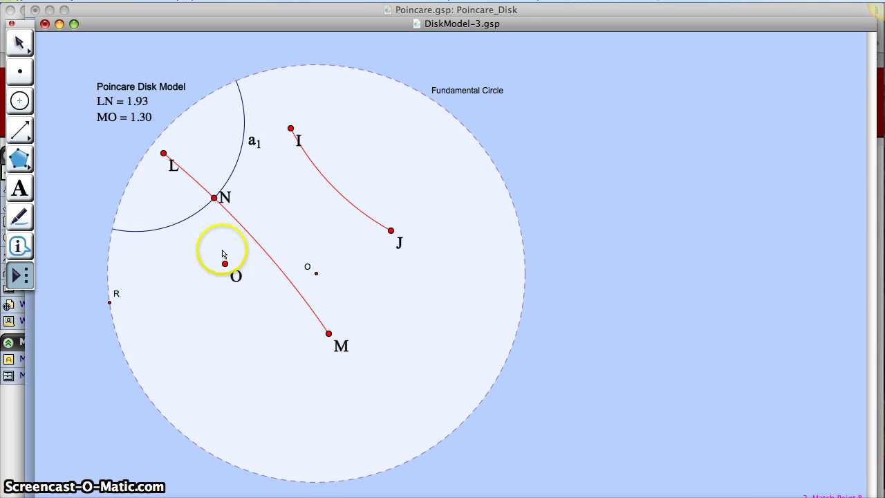
{"action": "left_click", "coordinate": [216, 198]}
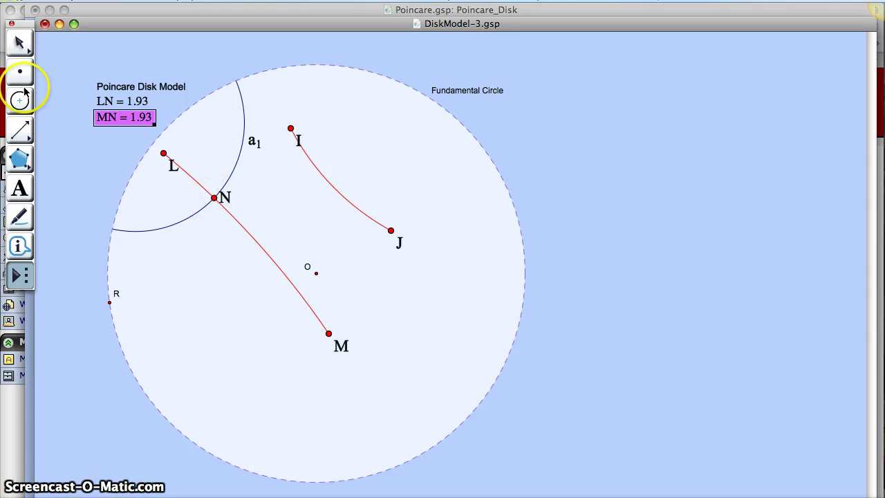
Drag M to the lower right past centre O, with LN and MN staying equal at 2.03
{"action": "left_click", "coordinate": [19, 45]}
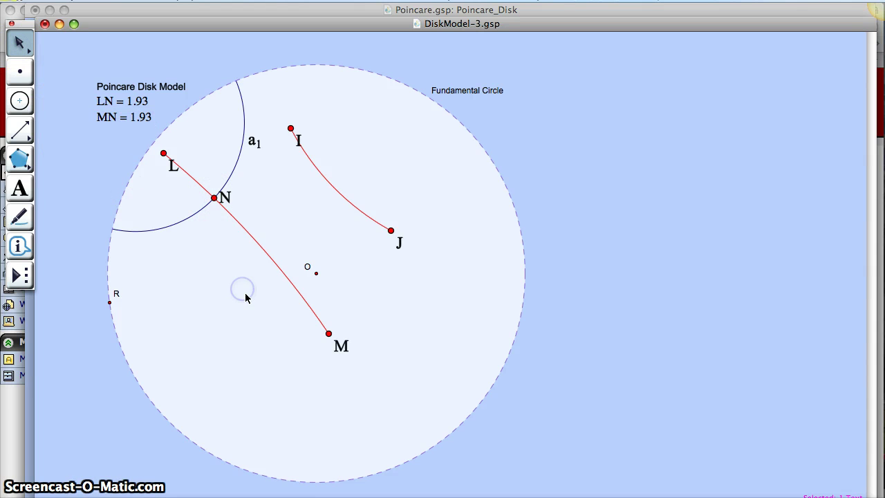
{"action": "mouse_move", "coordinate": [329, 334]}
{"action": "left_mouse_down"}
{"action": "mouse_move", "coordinate": [401, 231]}
{"action": "mouse_move", "coordinate": [381, 296]}
{"action": "mouse_move", "coordinate": [293, 353]}
{"action": "left_mouse_up"}
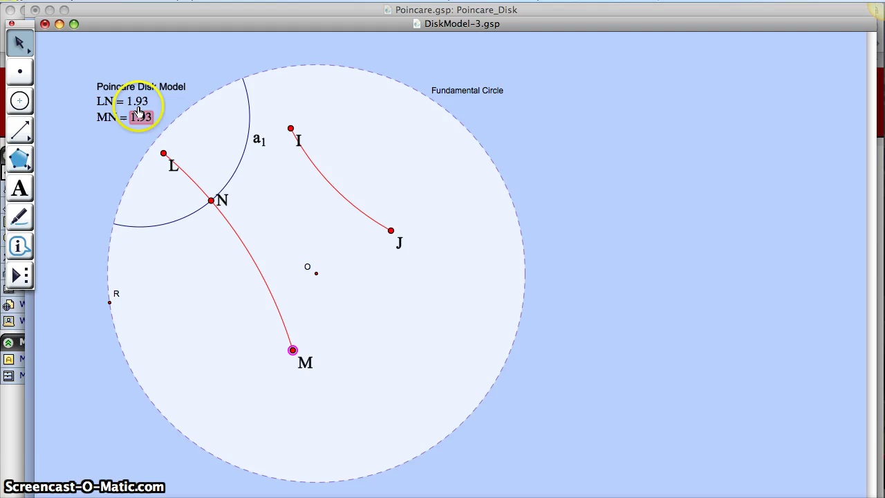
{"action": "left_click", "coordinate": [213, 187]}
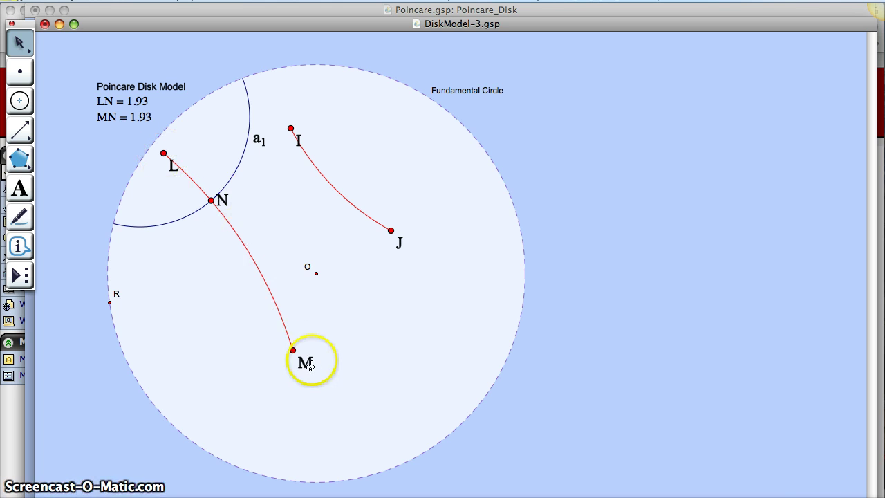
{"action": "mouse_move", "coordinate": [293, 350]}
{"action": "left_mouse_down"}
{"action": "mouse_move", "coordinate": [415, 277]}
{"action": "mouse_move", "coordinate": [425, 175]}
{"action": "mouse_move", "coordinate": [376, 115]}
{"action": "mouse_move", "coordinate": [297, 89]}
{"action": "mouse_move", "coordinate": [221, 103]}
{"action": "mouse_move", "coordinate": [213, 113]}
{"action": "mouse_move", "coordinate": [258, 168]}
{"action": "mouse_move", "coordinate": [371, 251]}
{"action": "mouse_move", "coordinate": [446, 362]}
{"action": "mouse_move", "coordinate": [478, 374]}
{"action": "mouse_move", "coordinate": [486, 241]}
{"action": "mouse_move", "coordinate": [338, 143]}
{"action": "mouse_move", "coordinate": [278, 200]}
{"action": "mouse_move", "coordinate": [239, 298]}
{"action": "mouse_move", "coordinate": [239, 347]}
{"action": "mouse_move", "coordinate": [417, 291]}
{"action": "mouse_move", "coordinate": [383, 112]}
{"action": "mouse_move", "coordinate": [415, 272]}
{"action": "mouse_move", "coordinate": [286, 332]}
{"action": "mouse_move", "coordinate": [258, 295]}
{"action": "mouse_move", "coordinate": [332, 305]}
{"action": "mouse_move", "coordinate": [389, 344]}
{"action": "mouse_move", "coordinate": [375, 314]}
{"action": "left_mouse_up"}
{"action": "left_click", "coordinate": [252, 321]}
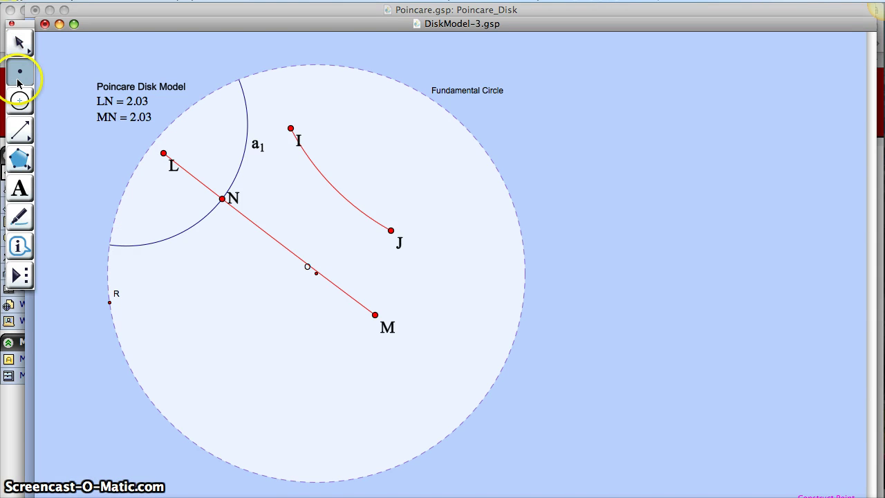
Measure the hyperbolic angle MNO at N, reading 90.0°
{"action": "left_click", "coordinate": [23, 275]}
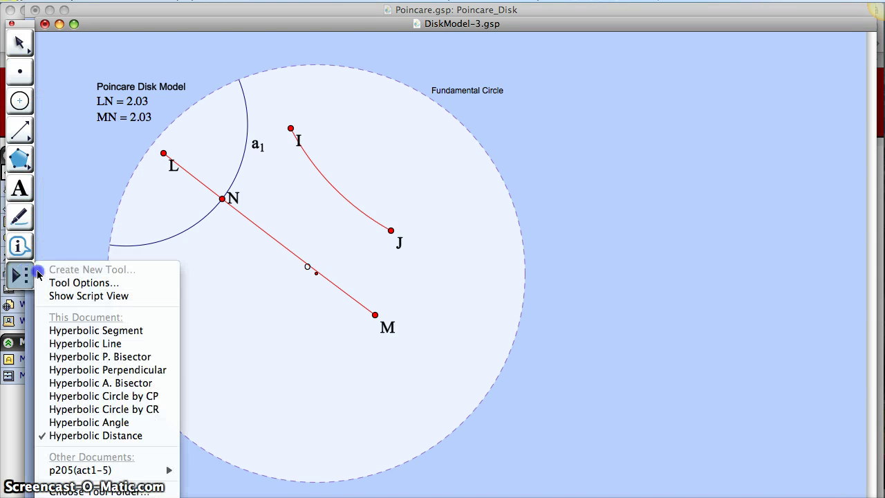
{"action": "left_click", "coordinate": [122, 422]}
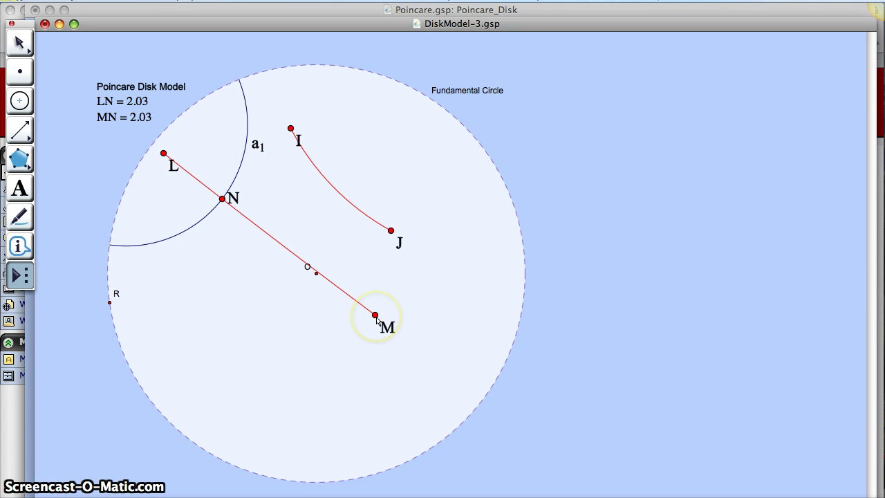
{"action": "left_click", "coordinate": [375, 315]}
{"action": "left_click_drag", "start_coordinate": [311, 317], "coordinate": [316, 275]}
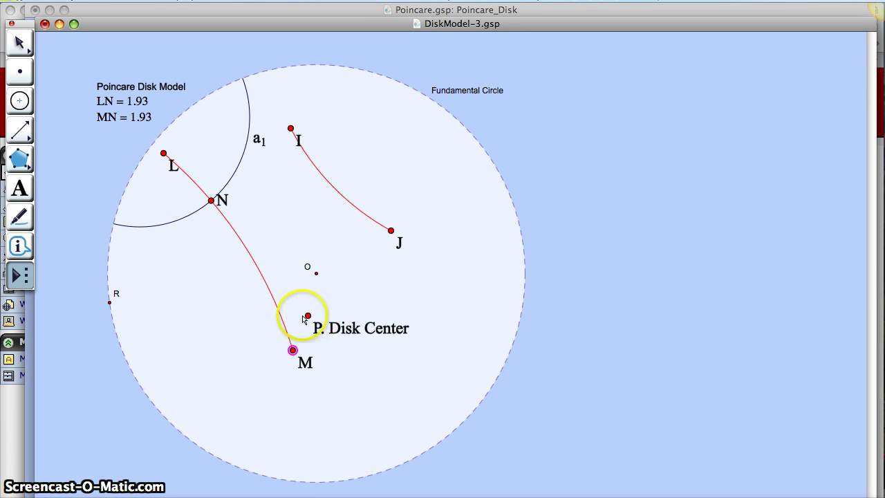
{"action": "left_click", "coordinate": [316, 274]}
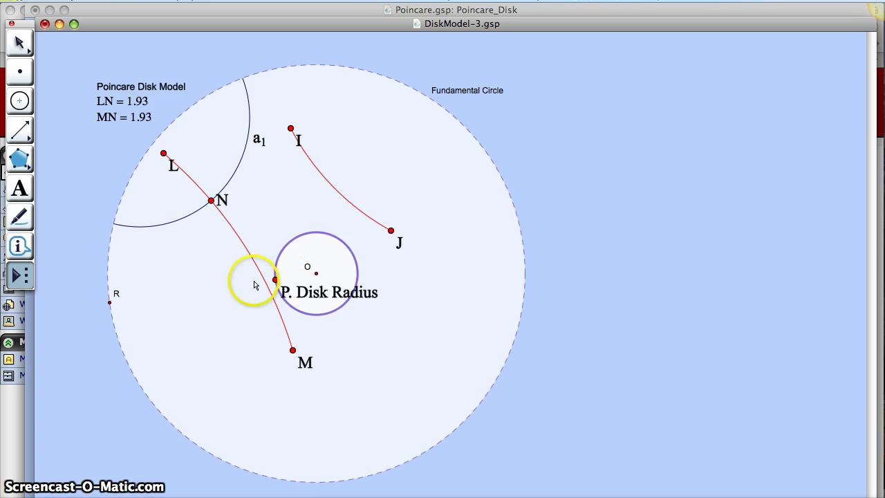
{"action": "left_click", "coordinate": [110, 303]}
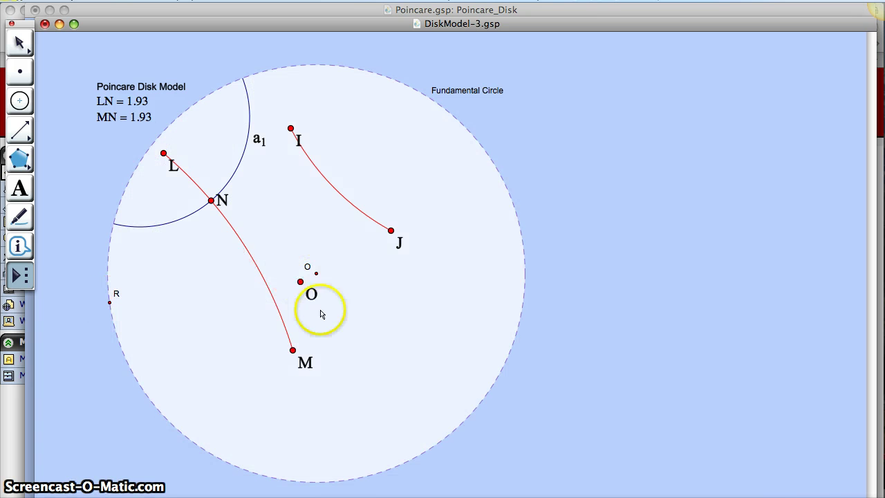
{"action": "left_click", "coordinate": [293, 351]}
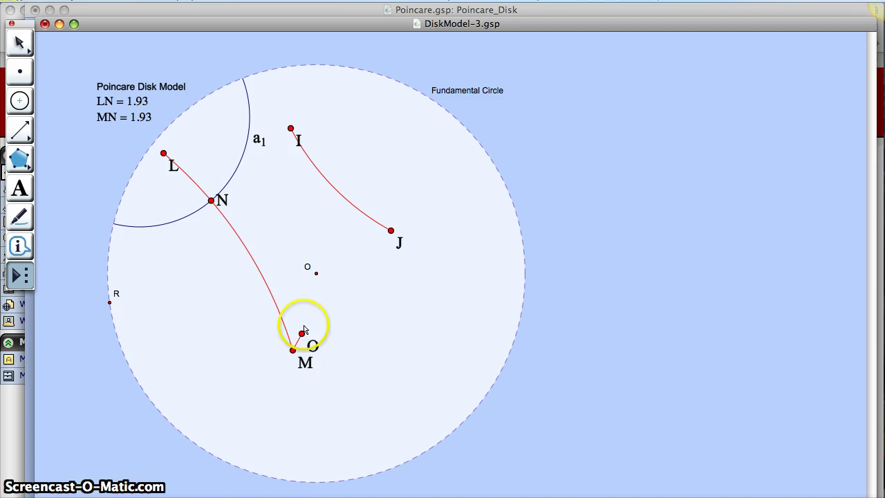
{"action": "left_click", "coordinate": [212, 201]}
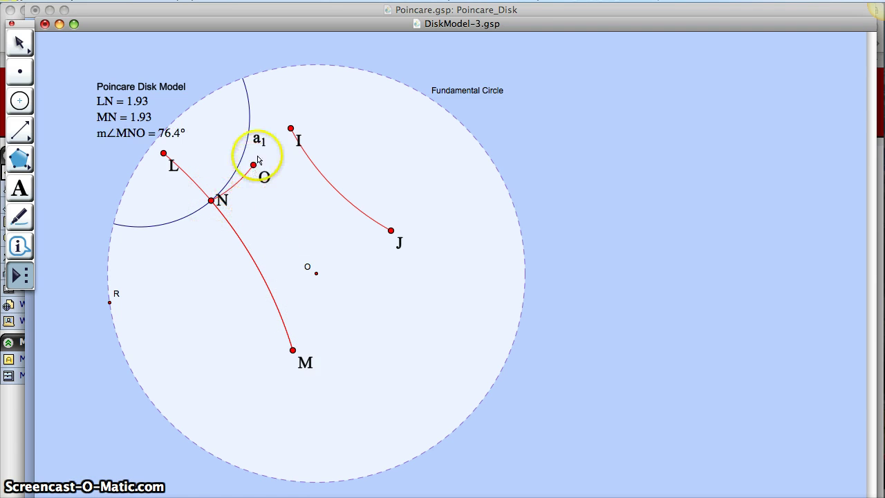
{"action": "left_click", "coordinate": [249, 106]}
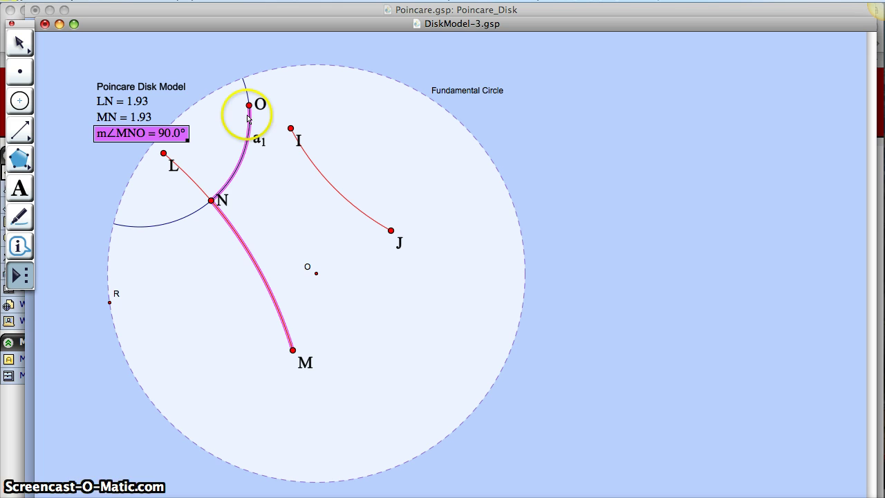
Measure the hyperbolic angle LNO, also 90.0°, and clear the selection
{"action": "left_click", "coordinate": [316, 274]}
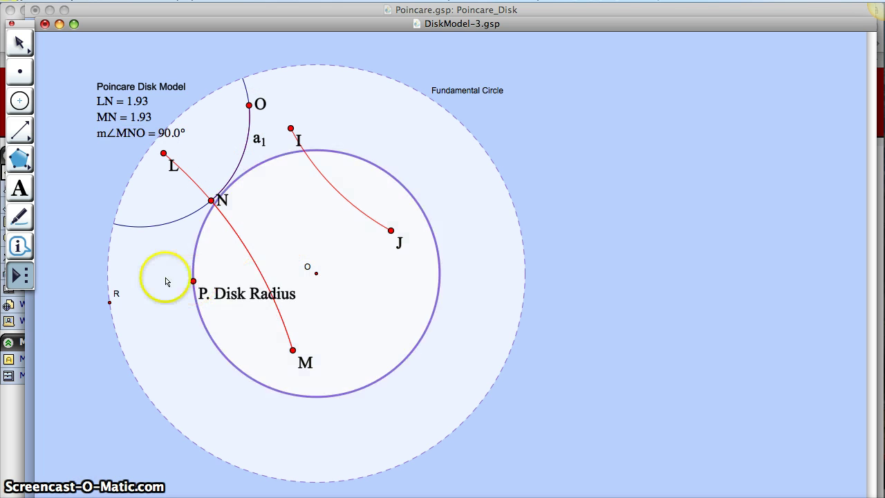
{"action": "left_click", "coordinate": [109, 302]}
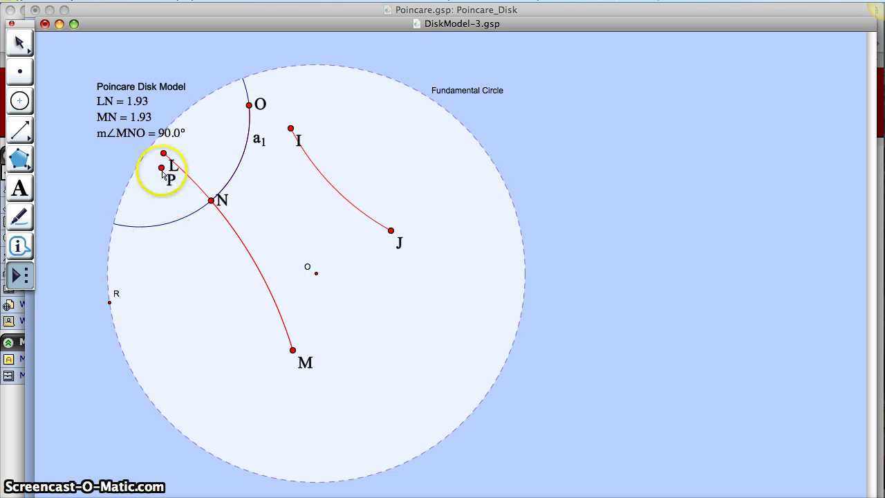
{"action": "mouse_move", "coordinate": [162, 172]}
{"action": "left_mouse_down"}
{"action": "mouse_move", "coordinate": [163, 154]}
{"action": "mouse_move", "coordinate": [211, 202]}
{"action": "left_mouse_up"}
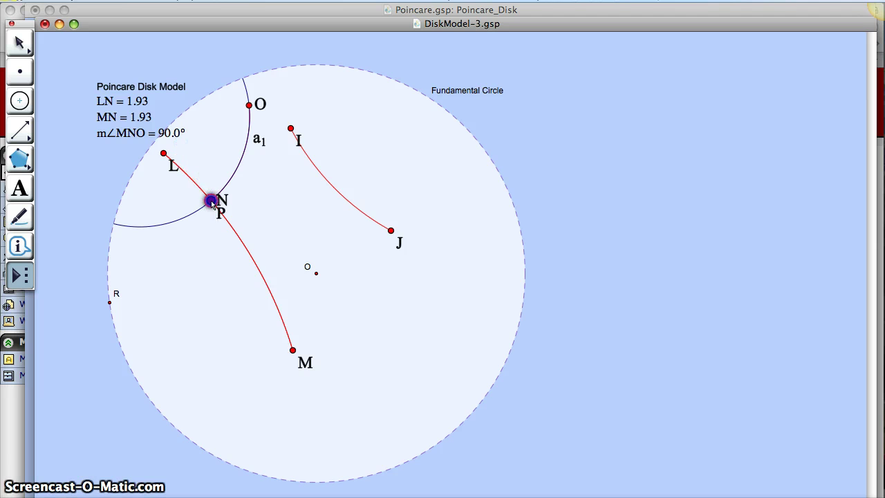
{"action": "left_click_drag", "start_coordinate": [254, 182], "coordinate": [249, 105]}
{"action": "left_click", "coordinate": [19, 43]}
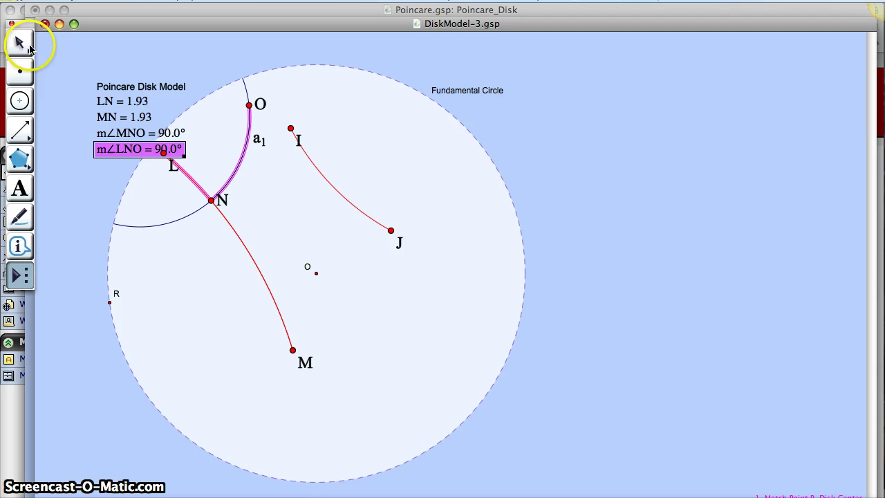
{"action": "left_click", "coordinate": [211, 302]}
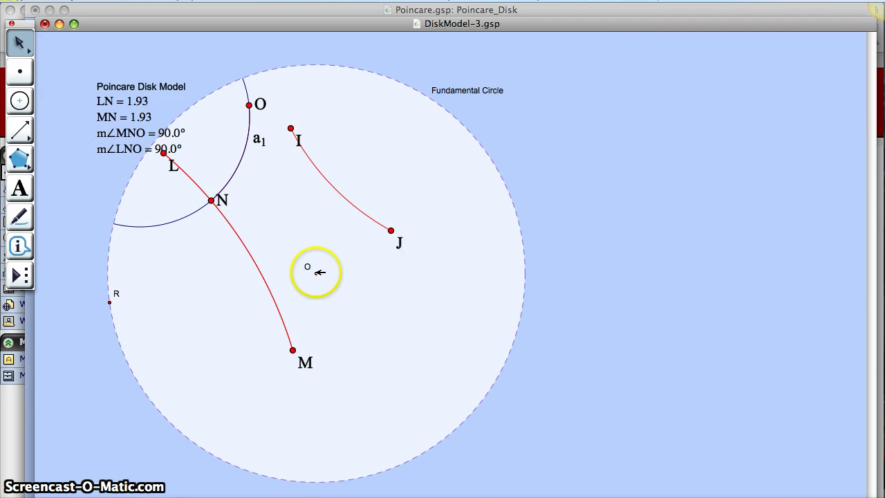
Enlarge the disk, shift the L–N–M construction right, and move segment IJ
{"action": "left_click_drag", "start_coordinate": [346, 274], "coordinate": [338, 269]}
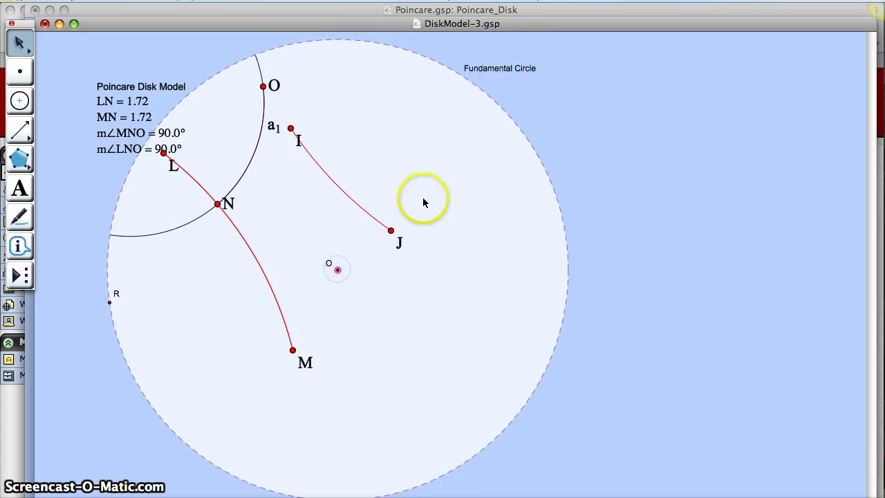
{"action": "left_click_drag", "start_coordinate": [311, 239], "coordinate": [540, 339]}
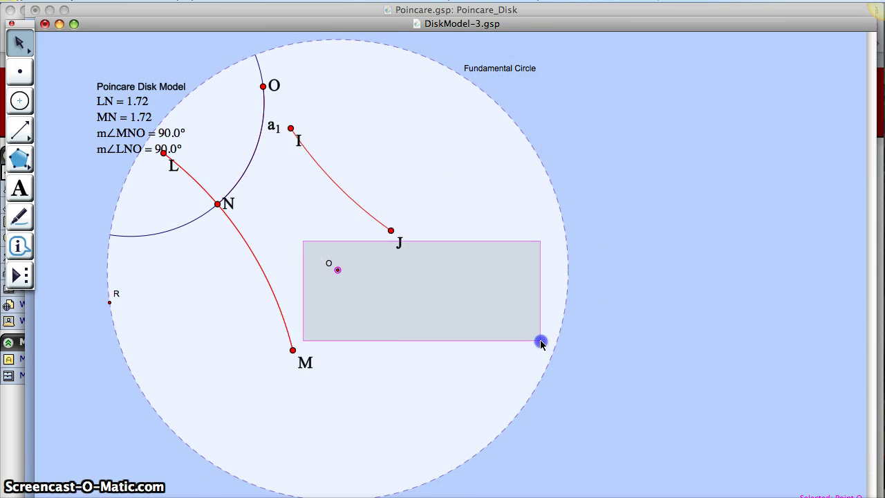
{"action": "left_click_drag", "start_coordinate": [202, 247], "coordinate": [504, 344]}
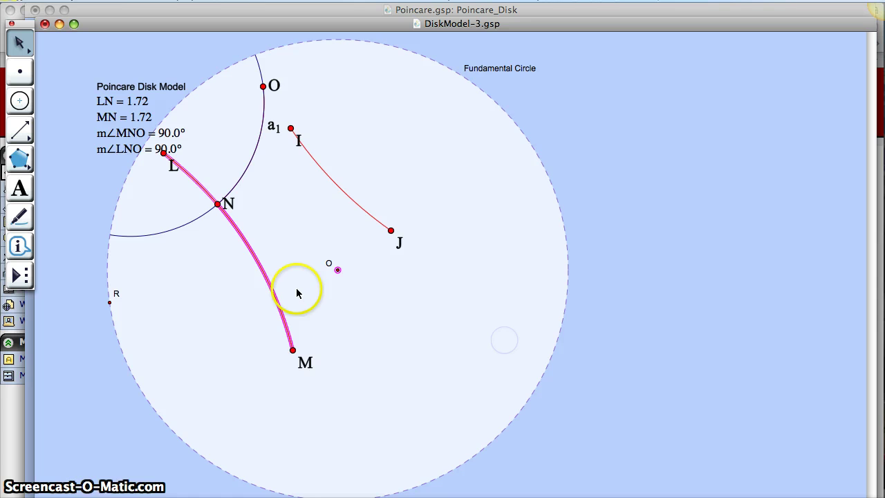
{"action": "left_click_drag", "start_coordinate": [277, 291], "coordinate": [355, 294]}
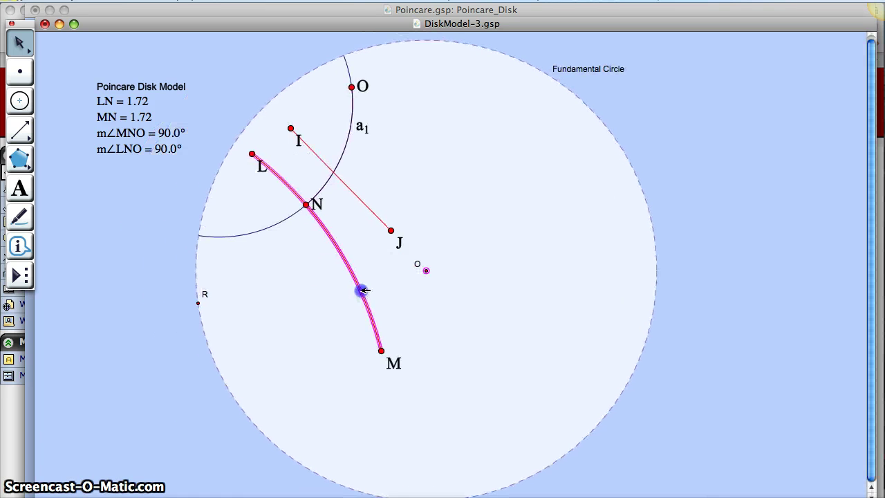
{"action": "left_click", "coordinate": [485, 247]}
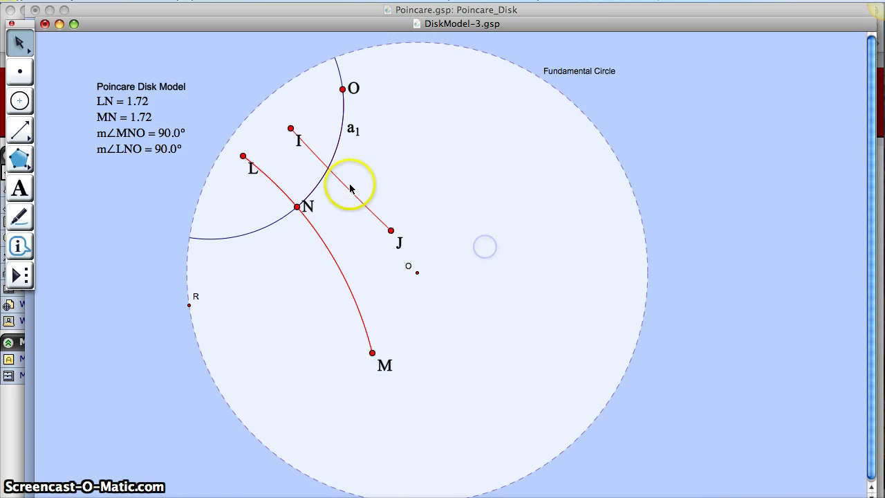
{"action": "mouse_move", "coordinate": [350, 186]}
{"action": "left_mouse_down"}
{"action": "mouse_move", "coordinate": [436, 171]}
{"action": "mouse_move", "coordinate": [336, 174]}
{"action": "left_mouse_up"}
{"action": "left_click", "coordinate": [455, 201]}
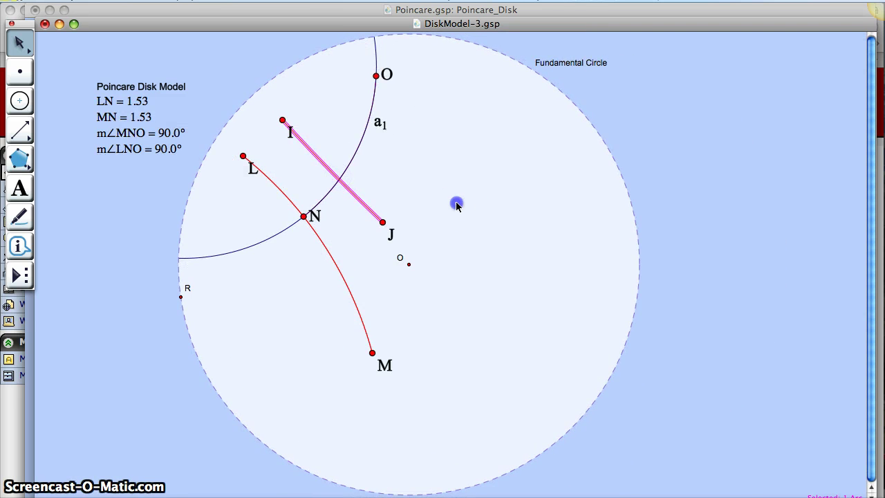
Reposition M so LN and MN both read 1.08
{"action": "mouse_move", "coordinate": [380, 354]}
{"action": "left_mouse_down"}
{"action": "mouse_move", "coordinate": [390, 292]}
{"action": "mouse_move", "coordinate": [380, 222]}
{"action": "mouse_move", "coordinate": [316, 253]}
{"action": "mouse_move", "coordinate": [259, 241]}
{"action": "mouse_move", "coordinate": [253, 286]}
{"action": "mouse_move", "coordinate": [314, 259]}
{"action": "mouse_move", "coordinate": [330, 204]}
{"action": "mouse_move", "coordinate": [325, 317]}
{"action": "mouse_move", "coordinate": [238, 339]}
{"action": "mouse_move", "coordinate": [229, 333]}
{"action": "mouse_move", "coordinate": [299, 312]}
{"action": "mouse_move", "coordinate": [304, 298]}
{"action": "mouse_move", "coordinate": [284, 313]}
{"action": "left_mouse_up"}
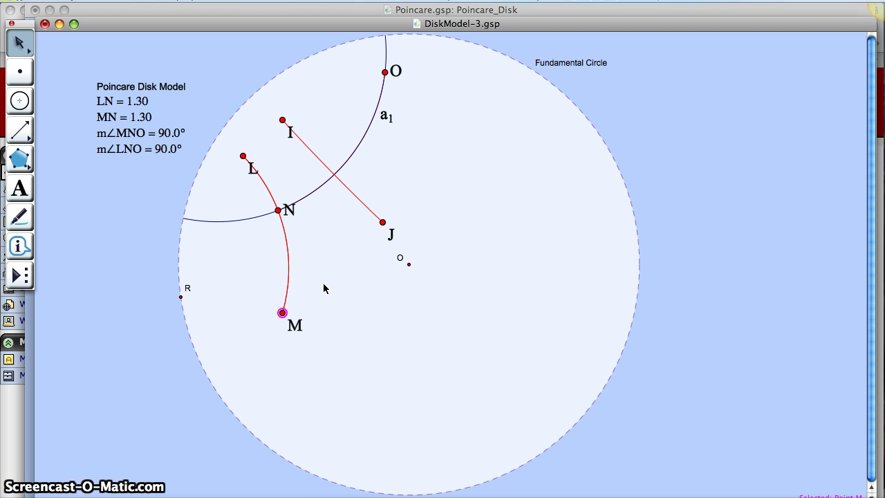
{"action": "left_click", "coordinate": [282, 313]}
{"action": "mouse_move", "coordinate": [293, 314]}
{"action": "left_mouse_down"}
{"action": "mouse_move", "coordinate": [339, 311]}
{"action": "mouse_move", "coordinate": [303, 341]}
{"action": "mouse_move", "coordinate": [279, 259]}
{"action": "mouse_move", "coordinate": [294, 237]}
{"action": "mouse_move", "coordinate": [314, 277]}
{"action": "left_mouse_up"}
{"action": "left_click", "coordinate": [19, 275]}
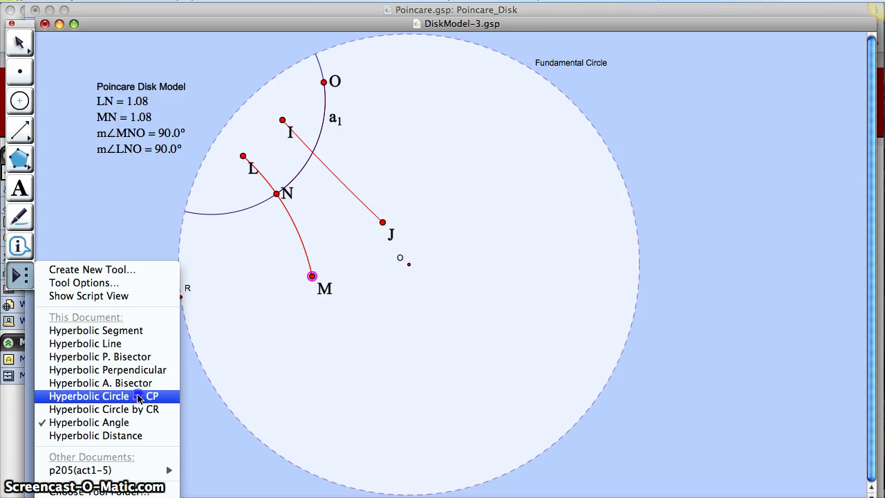
Draw a Hyperbolic Circle by CP centred at P through Q, using the disk centre and R
{"action": "left_click", "coordinate": [138, 400]}
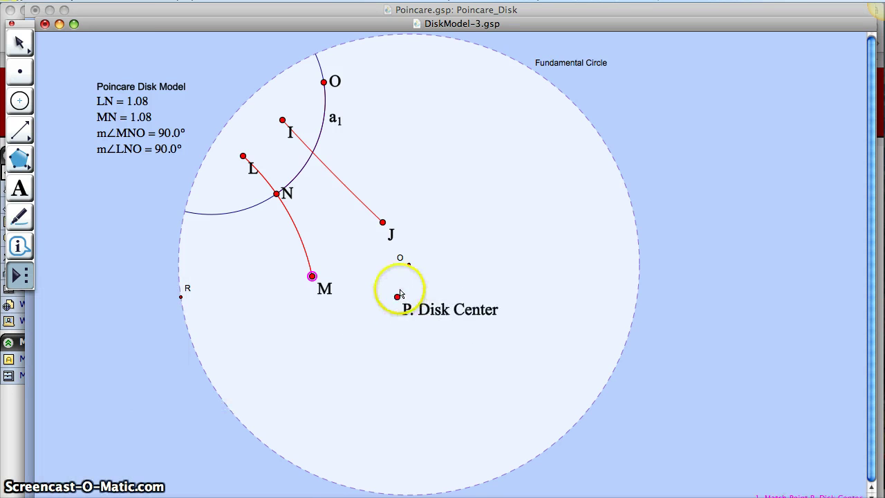
{"action": "left_click", "coordinate": [408, 264]}
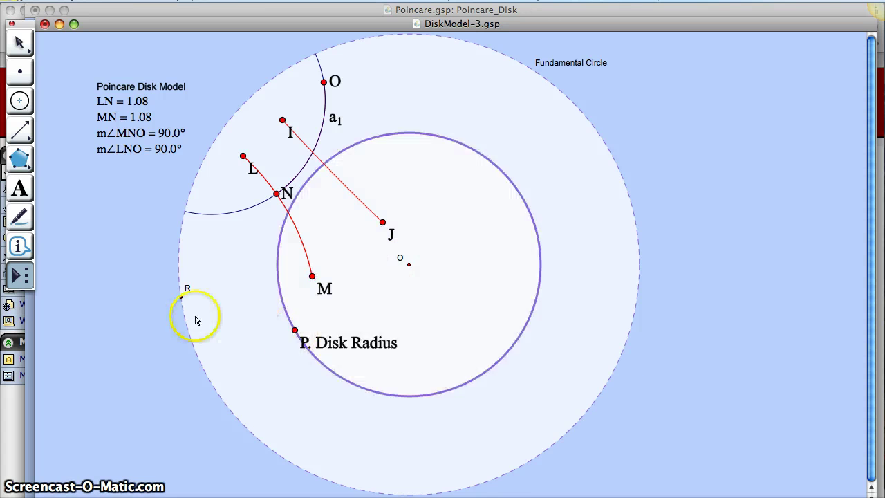
{"action": "left_click", "coordinate": [181, 297]}
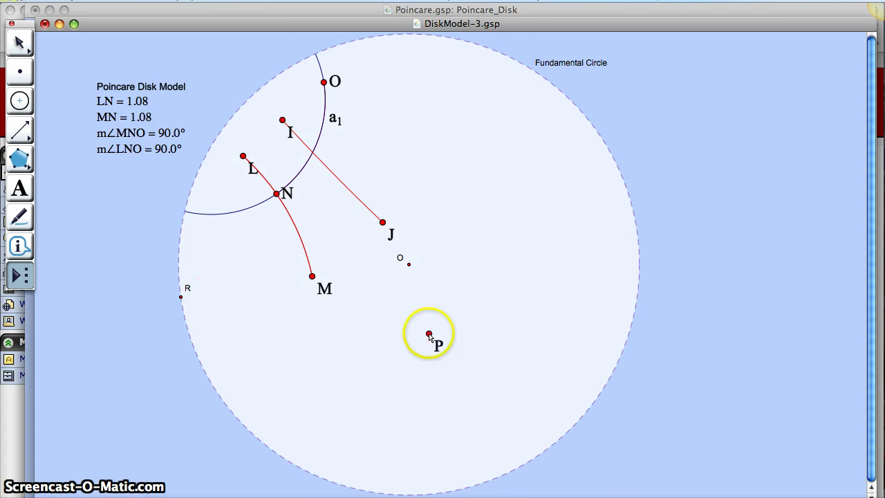
{"action": "left_click", "coordinate": [467, 279]}
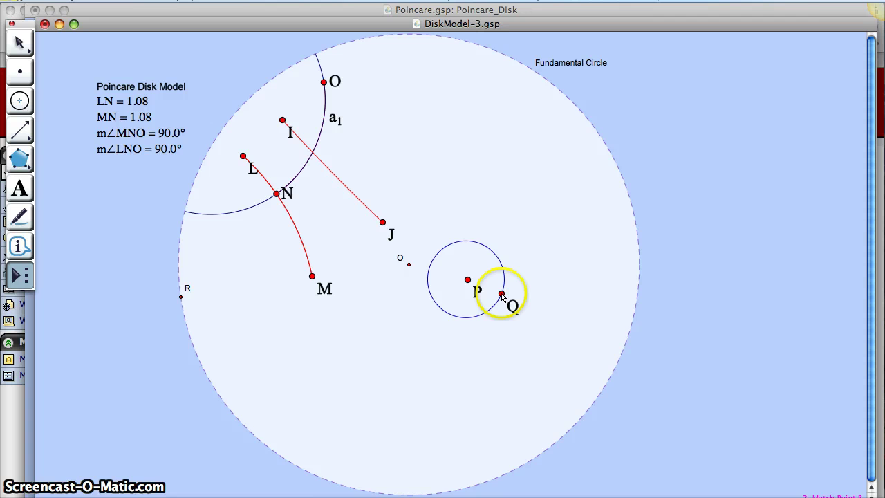
{"action": "left_click", "coordinate": [502, 294]}
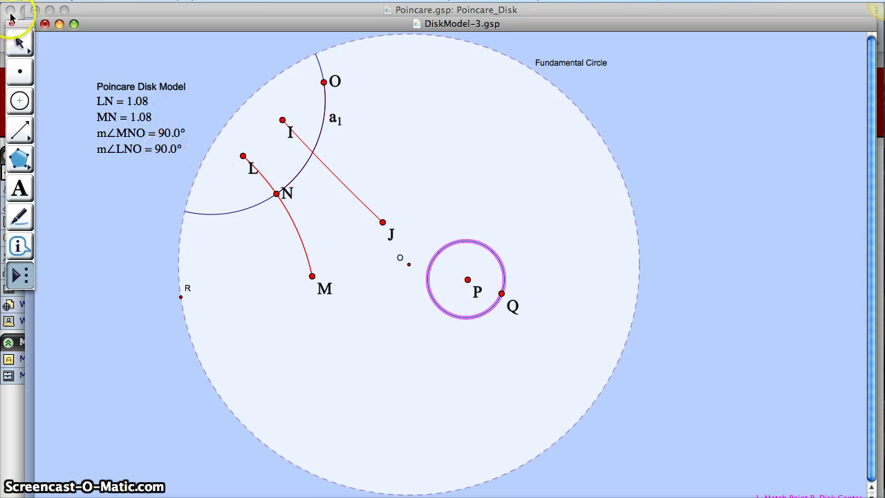
{"action": "left_click", "coordinate": [20, 46]}
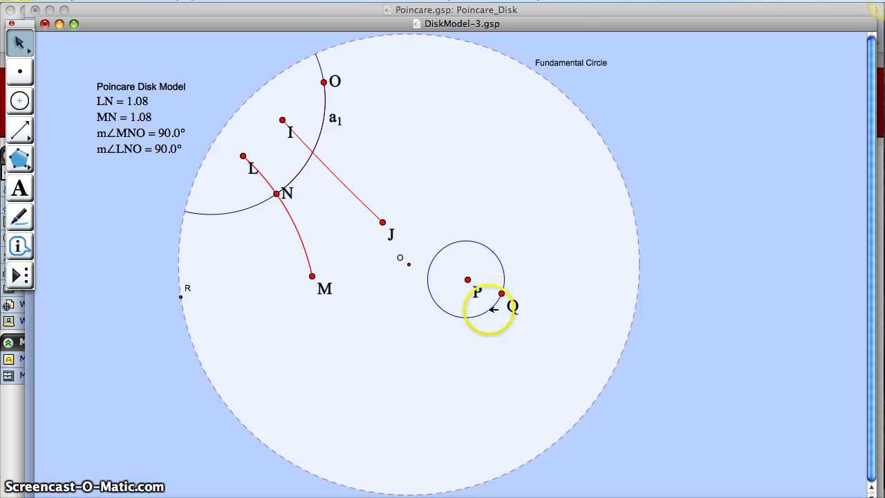
Nudge the circle, then drag centre P toward the disk's right edge
{"action": "left_click_drag", "start_coordinate": [493, 305], "coordinate": [497, 299]}
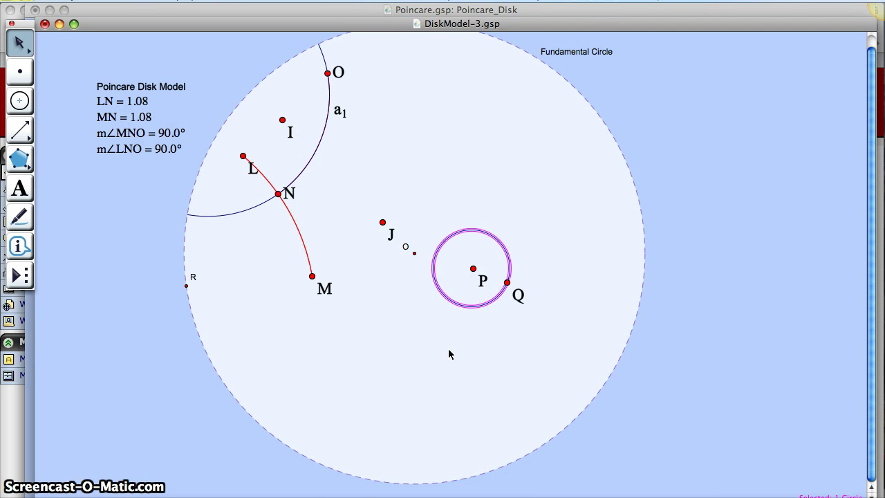
{"action": "left_click", "coordinate": [473, 268]}
{"action": "mouse_move", "coordinate": [475, 268]}
{"action": "left_mouse_down"}
{"action": "mouse_move", "coordinate": [582, 276]}
{"action": "mouse_move", "coordinate": [583, 239]}
{"action": "mouse_move", "coordinate": [608, 272]}
{"action": "mouse_move", "coordinate": [612, 310]}
{"action": "mouse_move", "coordinate": [621, 308]}
{"action": "left_mouse_up"}
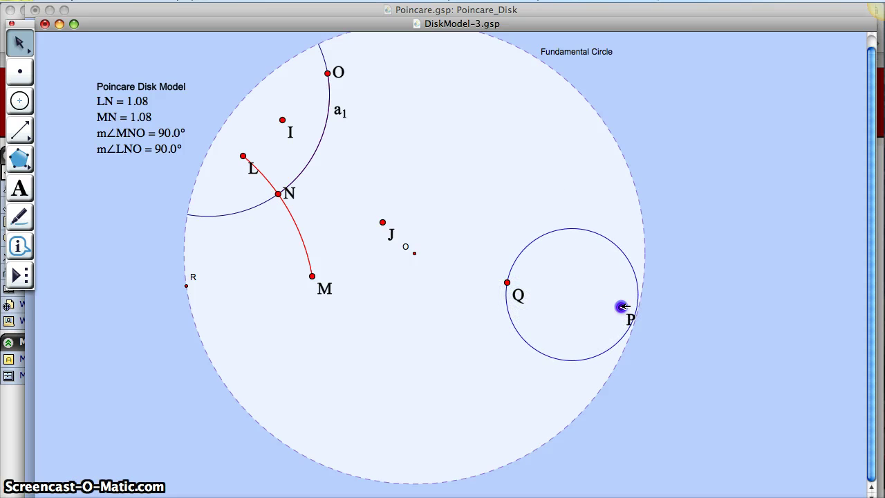
{"action": "left_click", "coordinate": [503, 398]}
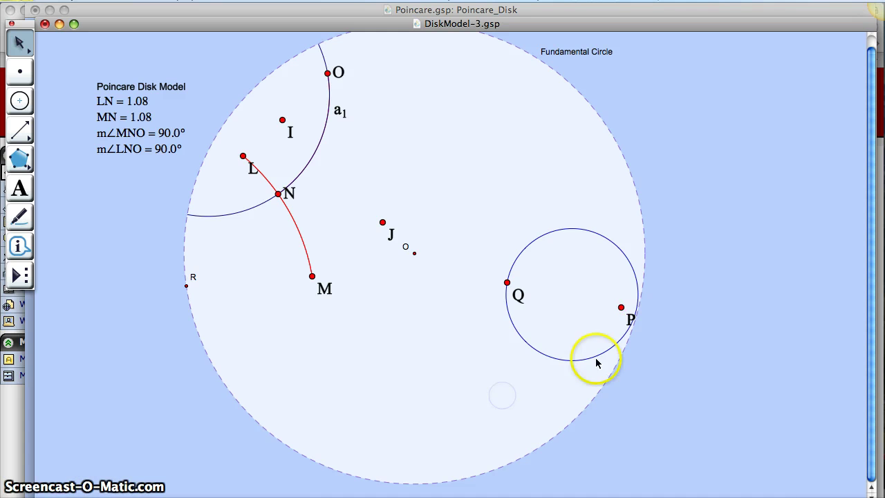
{"action": "left_click", "coordinate": [622, 307]}
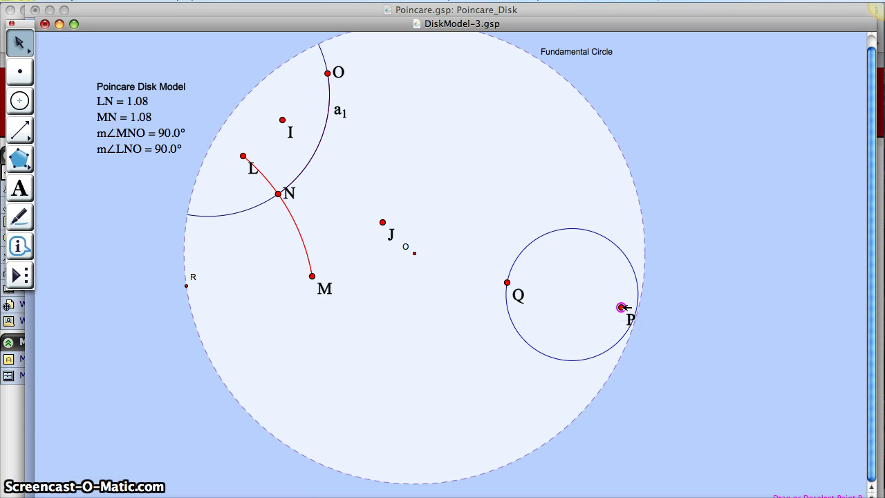
{"action": "left_click", "coordinate": [505, 387]}
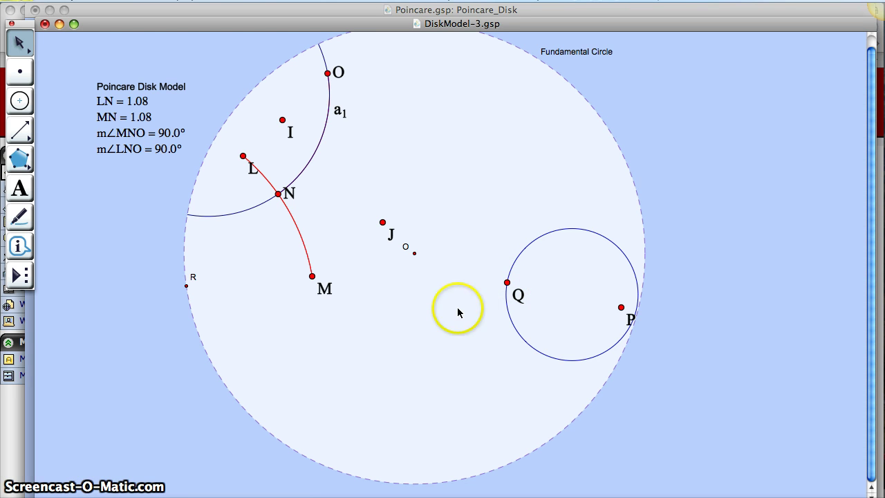
{"action": "left_click", "coordinate": [298, 332]}
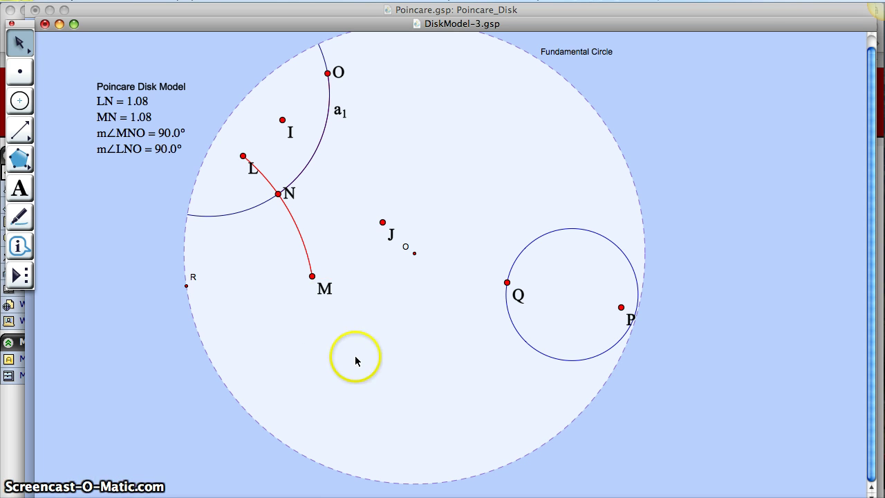